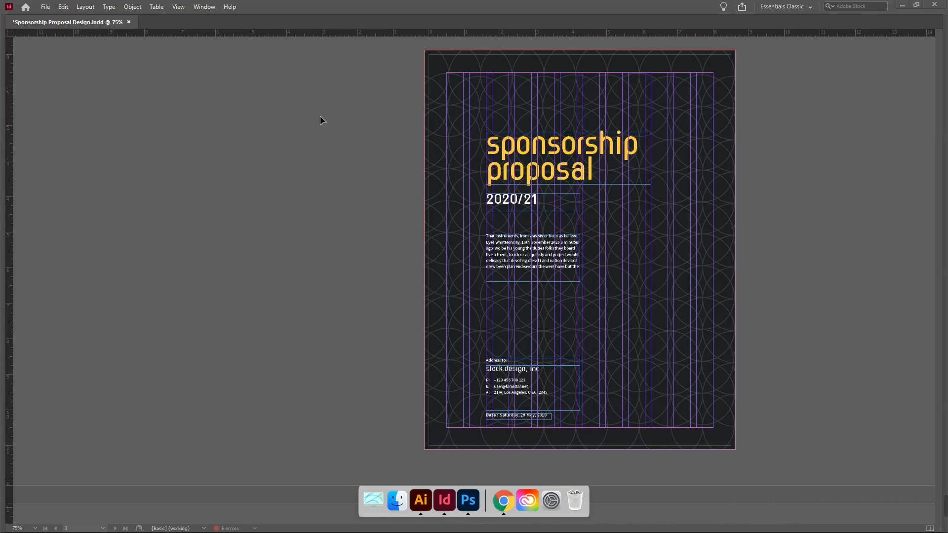
{"action": "left_click_drag", "start_coordinate": [352, 99], "coordinate": [754, 425]}
{"action": "scroll", "coordinate": [796, 383], "scroll_direction": "down", "scroll_amount": 20}
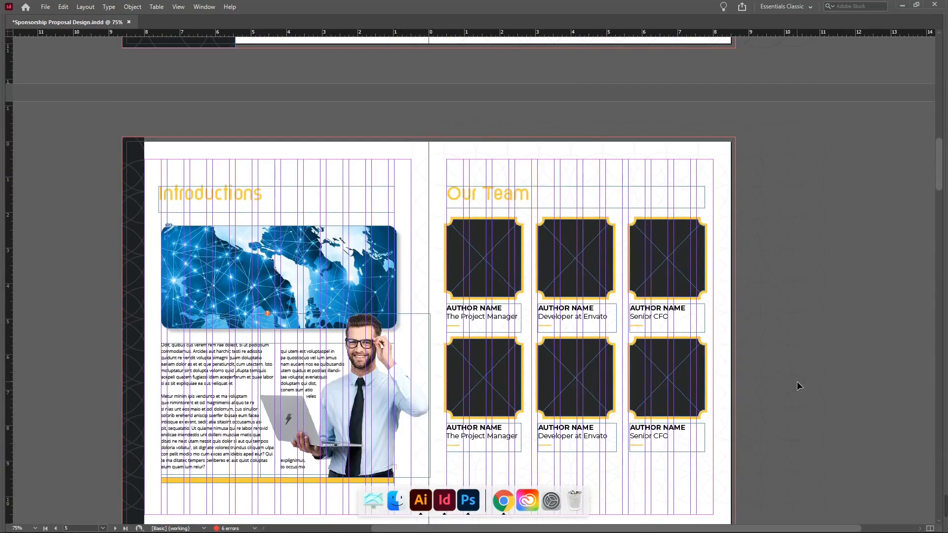
{"action": "scroll", "coordinate": [797, 381], "scroll_direction": "up", "scroll_amount": 5}
{"action": "scroll", "coordinate": [796, 380], "scroll_direction": "up", "scroll_amount": 10}
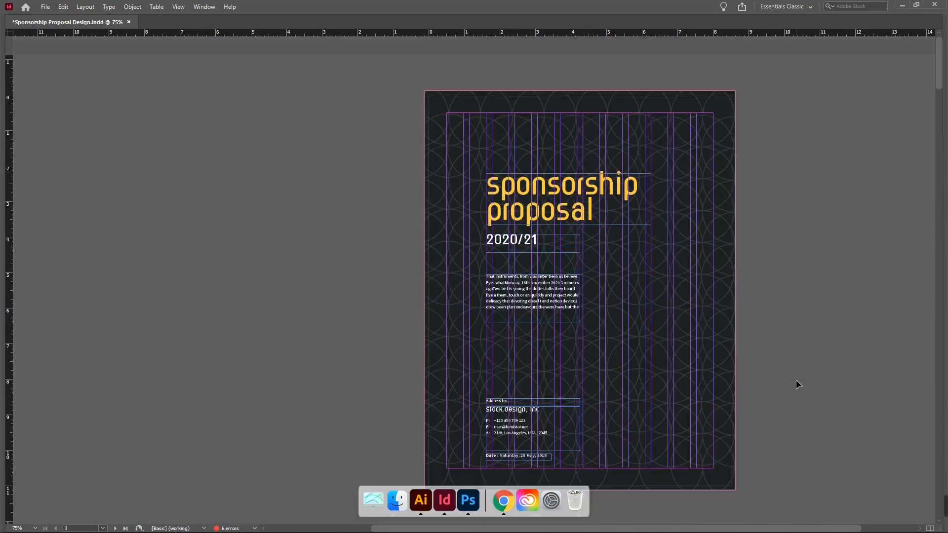
{"action": "scroll", "coordinate": [795, 380], "scroll_direction": "down", "scroll_amount": 1}
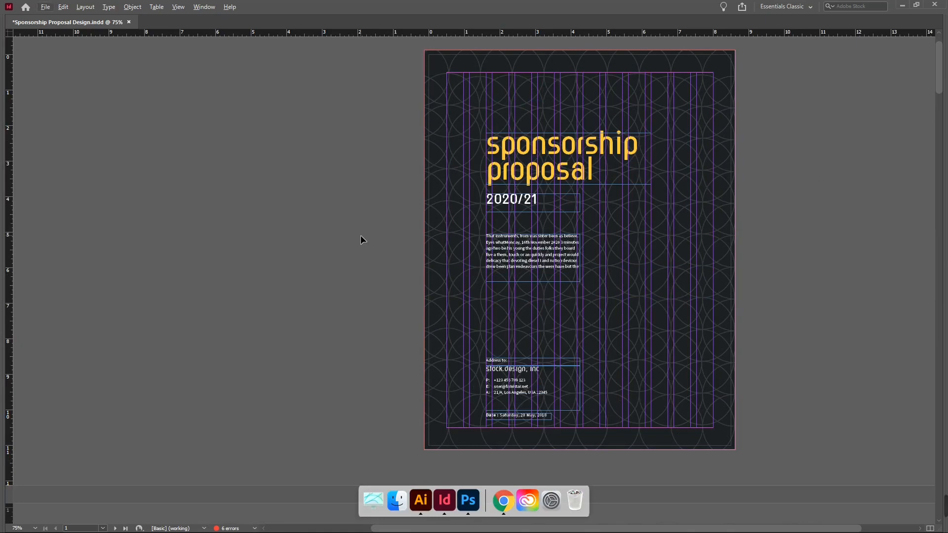
Step: Switch to Adobe Color in Chrome, browse the Explore themes and open the Gaffer & Gaffer Visual Identity theme
{"action": "key", "text": "alt+Tab"}
{"action": "key", "text": "alt+Tab"}
{"action": "key", "text": "alt+Tab"}
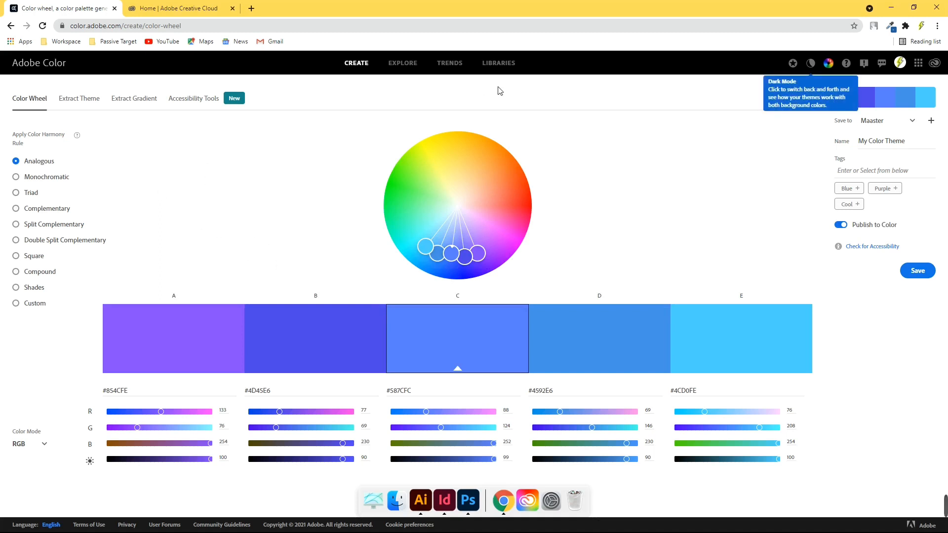
{"action": "left_click", "coordinate": [404, 64]}
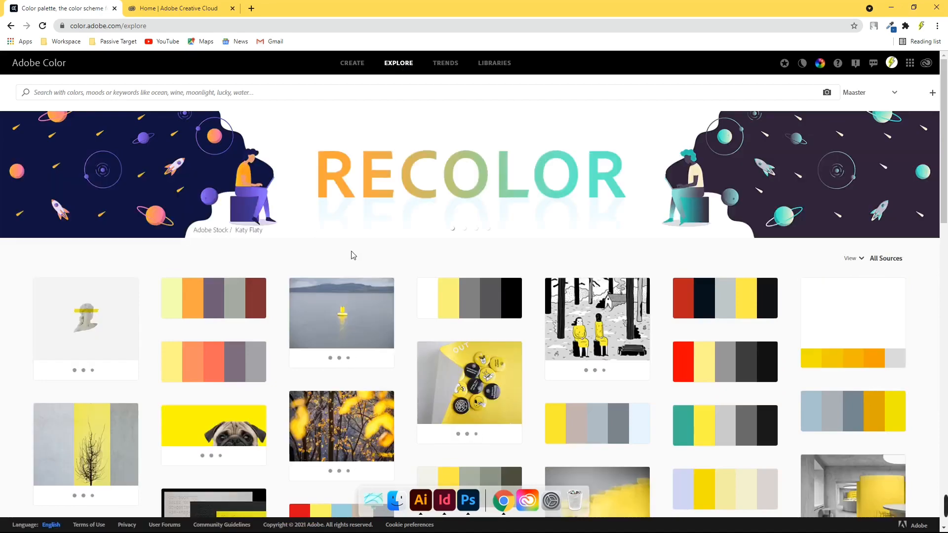
{"action": "scroll", "coordinate": [352, 255], "scroll_direction": "down", "scroll_amount": 3}
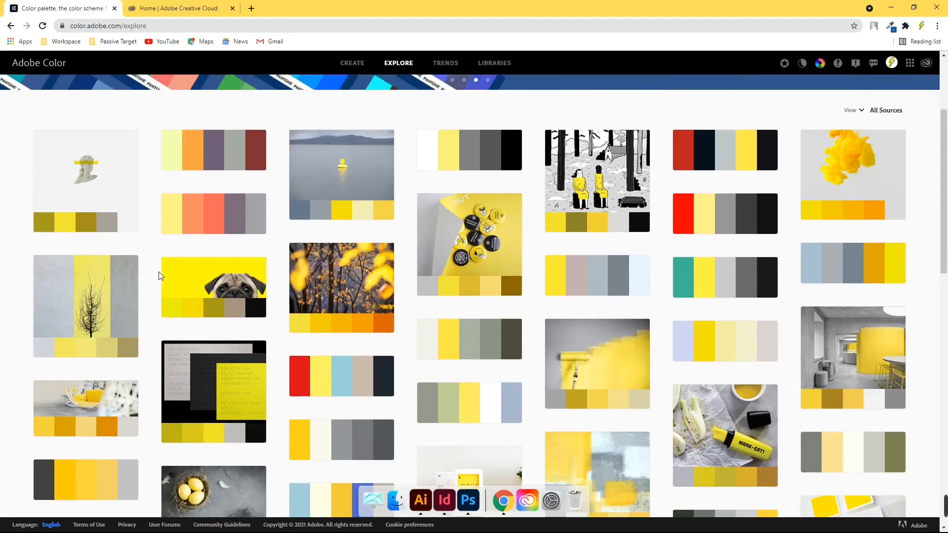
{"action": "scroll", "coordinate": [158, 271], "scroll_direction": "down", "scroll_amount": 8}
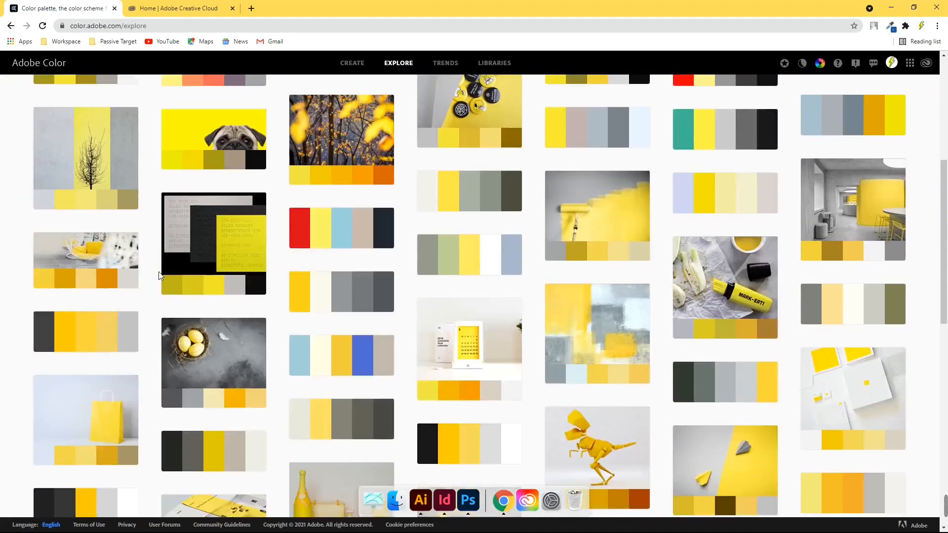
{"action": "scroll", "coordinate": [159, 271], "scroll_direction": "up", "scroll_amount": 3}
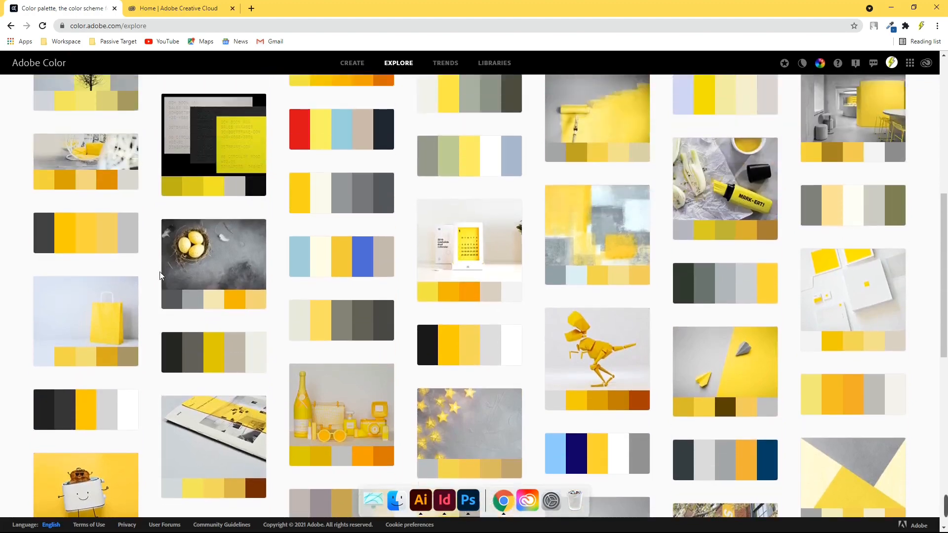
{"action": "scroll", "coordinate": [159, 274], "scroll_direction": "up", "scroll_amount": 7}
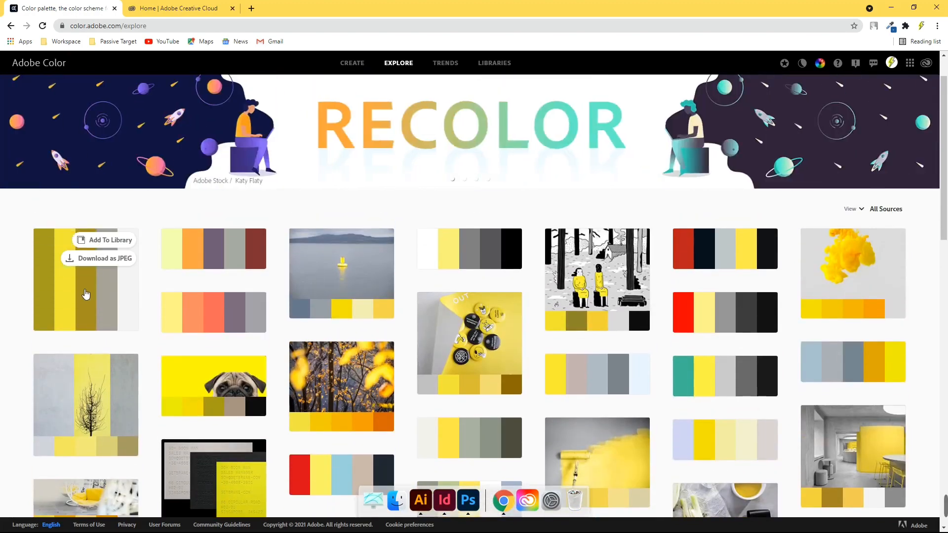
{"action": "left_click", "coordinate": [38, 282]}
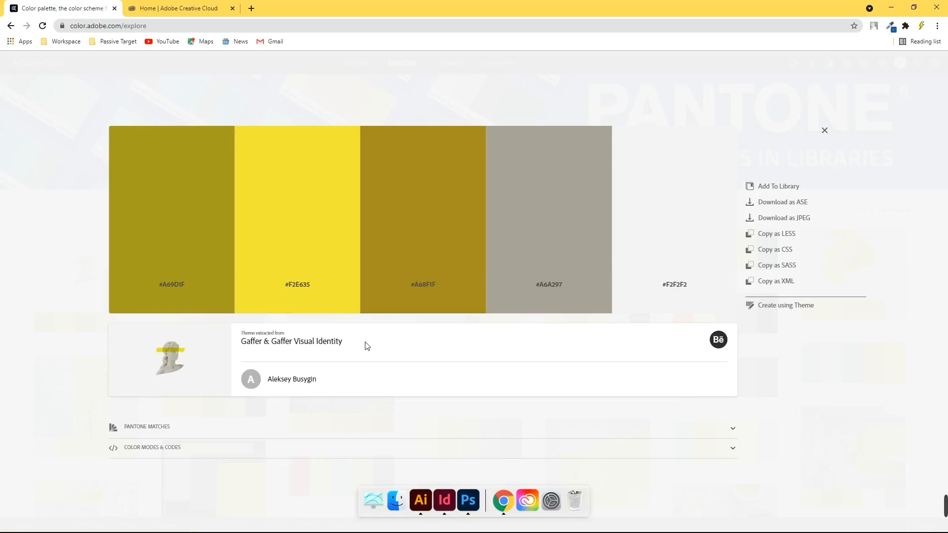
Step: Download the Gaffer & Gaffer Visual Identity theme as an ASE file
{"action": "triple_click", "coordinate": [345, 348]}
{"action": "left_click", "coordinate": [273, 364]}
{"action": "left_click", "coordinate": [788, 206]}
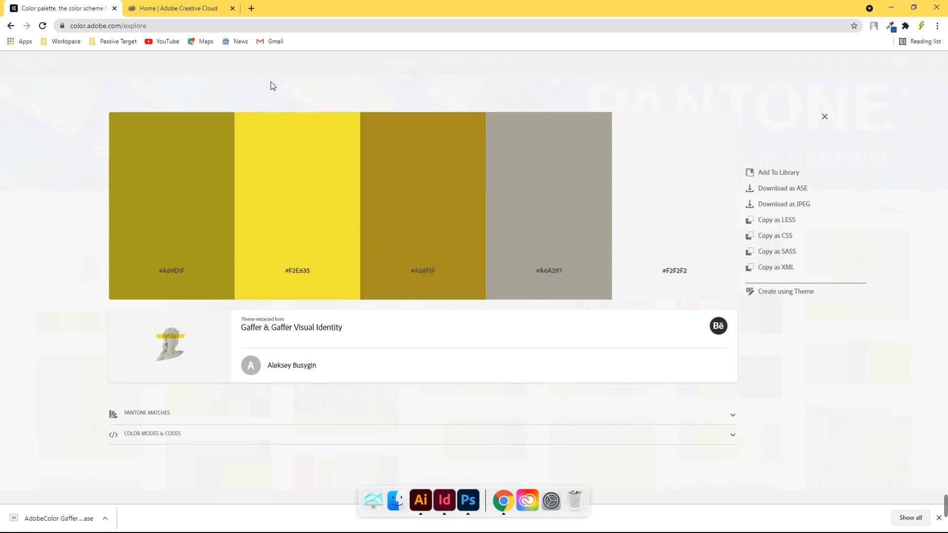
{"action": "left_click", "coordinate": [792, 192]}
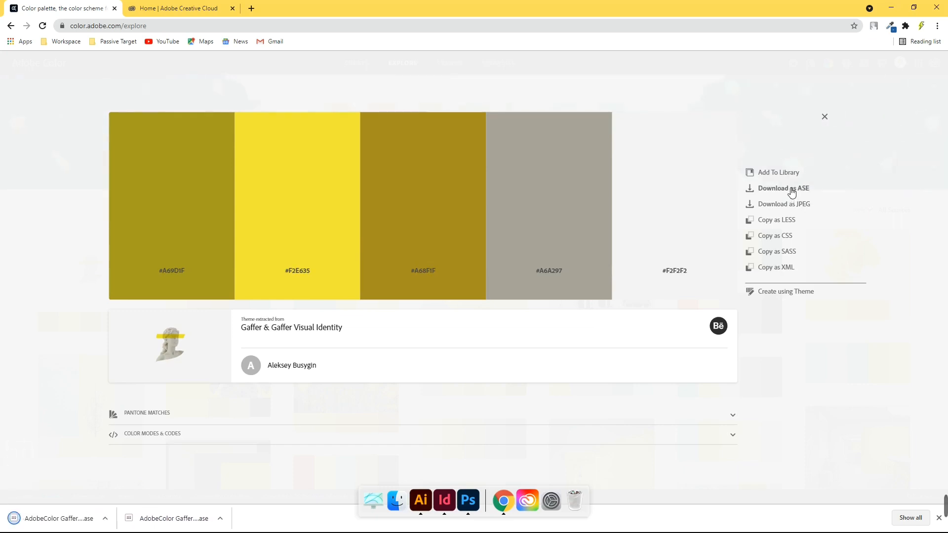
Step: Show the downloaded ASE file in its folder and put it into the 01 InDesign CC folder on the Desktop
{"action": "left_click", "coordinate": [220, 518]}
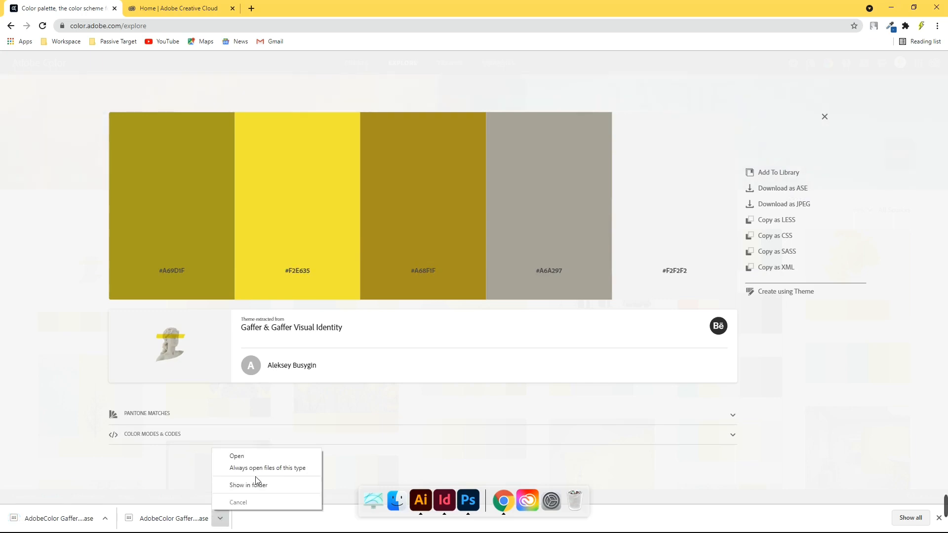
{"action": "left_click", "coordinate": [253, 484]}
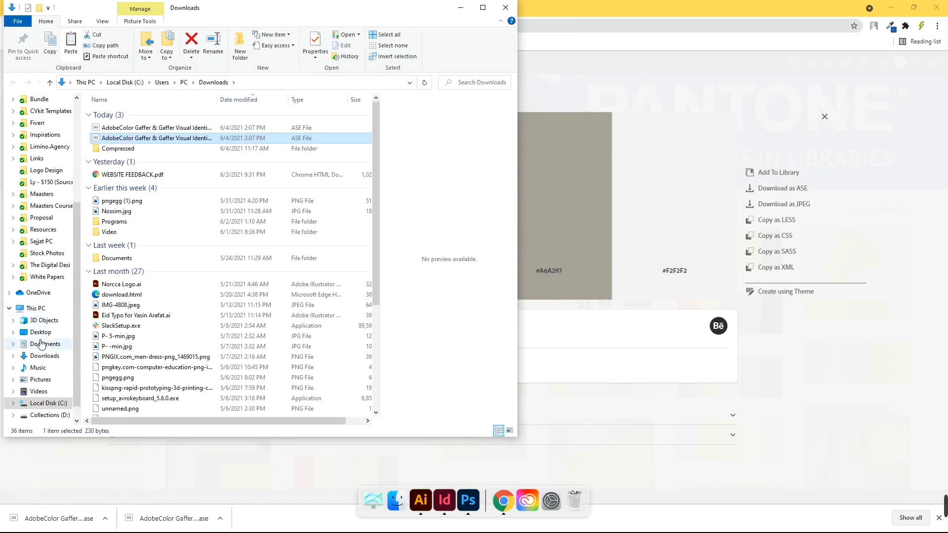
{"action": "left_click", "coordinate": [42, 333]}
{"action": "double_click", "coordinate": [116, 126]}
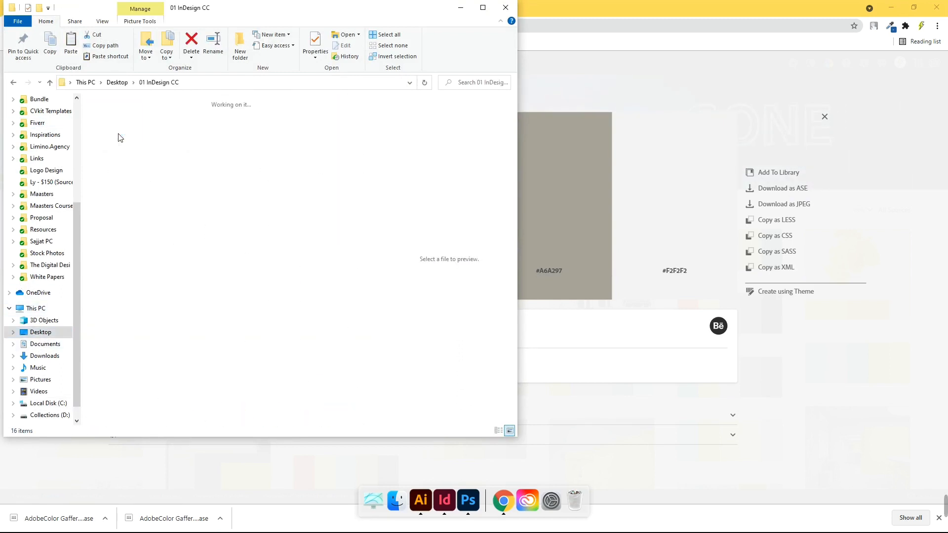
{"action": "key", "text": "ctrl+v"}
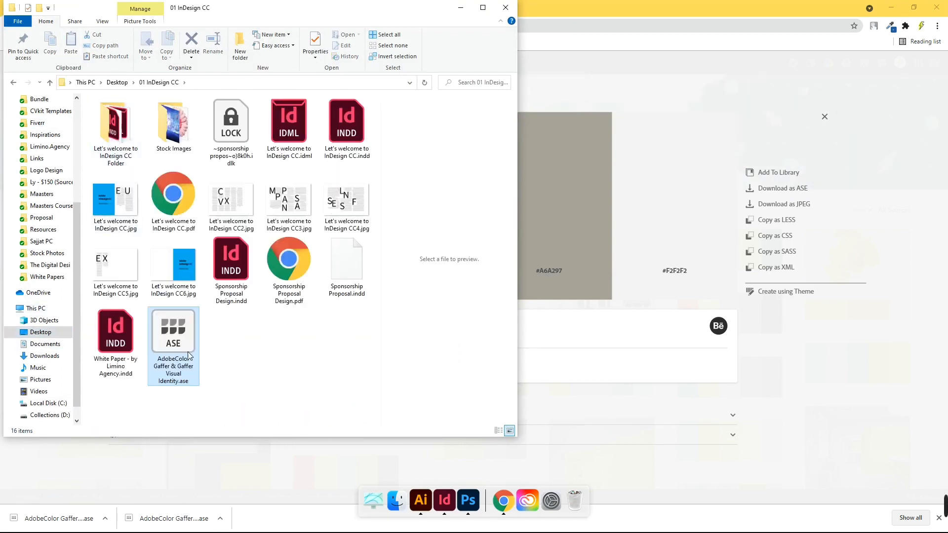
{"action": "left_click", "coordinate": [231, 370]}
{"action": "left_click_drag", "start_coordinate": [226, 382], "coordinate": [180, 336]}
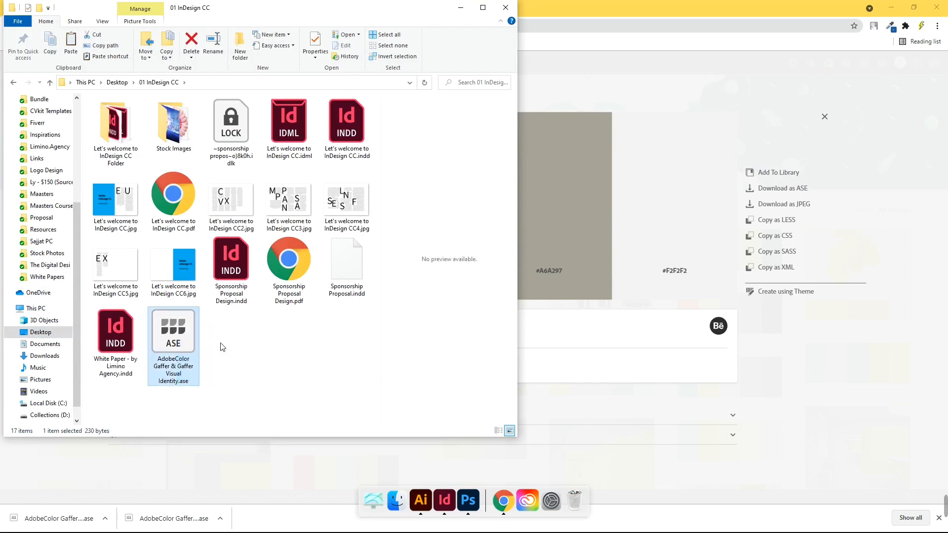
{"action": "left_click", "coordinate": [183, 346]}
{"action": "left_click", "coordinate": [235, 348]}
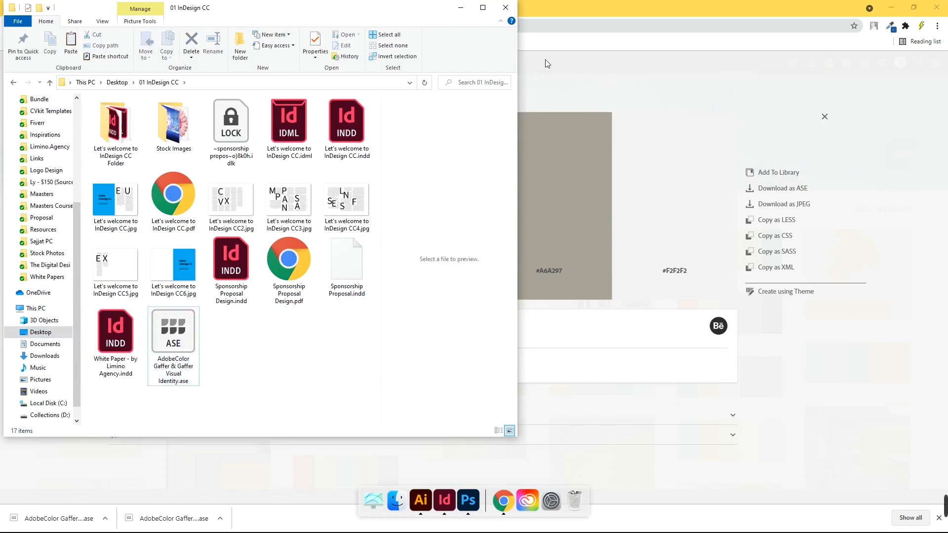
Step: Return to the theme in Chrome, add it to the Maaster library and close its details
{"action": "left_click", "coordinate": [567, 83]}
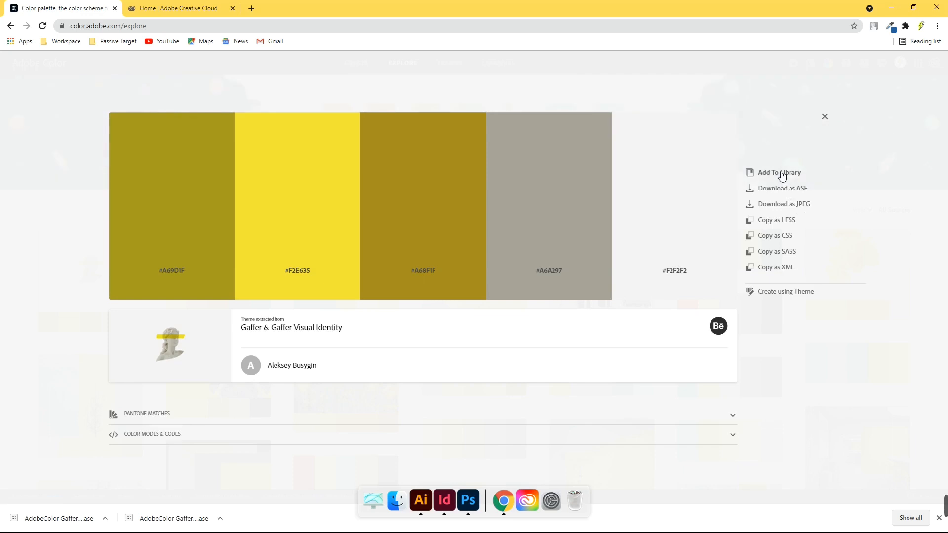
{"action": "left_click", "coordinate": [774, 177]}
{"action": "left_click", "coordinate": [824, 116]}
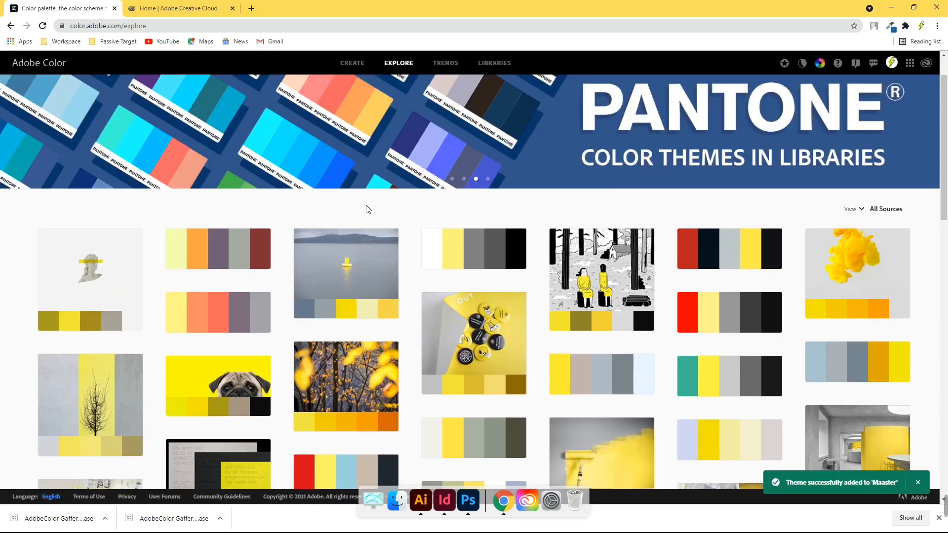
Step: Switch to Illustrator and view the color themes stored in the Color Library
{"action": "key", "text": "alt+Tab"}
{"action": "key", "text": "alt+Tab"}
{"action": "key", "text": "alt+Tab"}
{"action": "key", "text": "alt+Tab"}
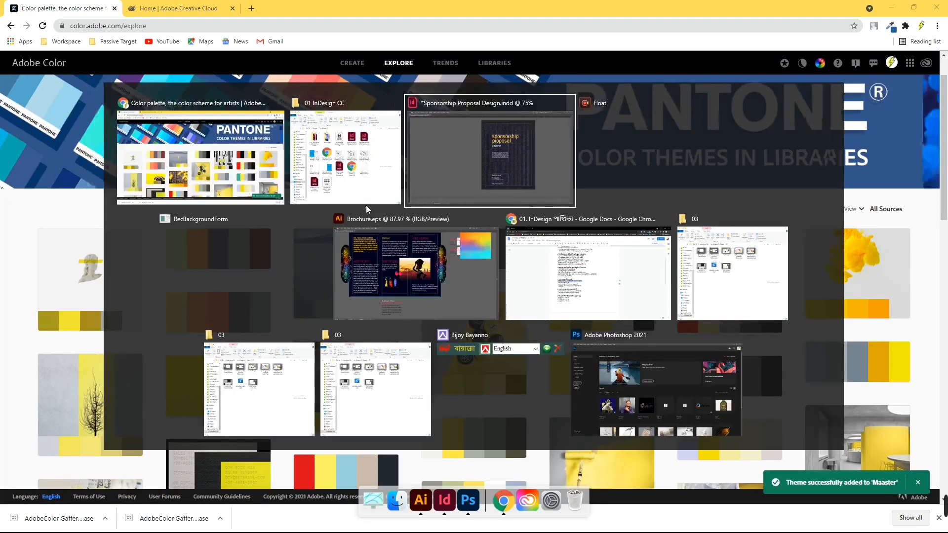
{"action": "key", "text": "alt+Tab"}
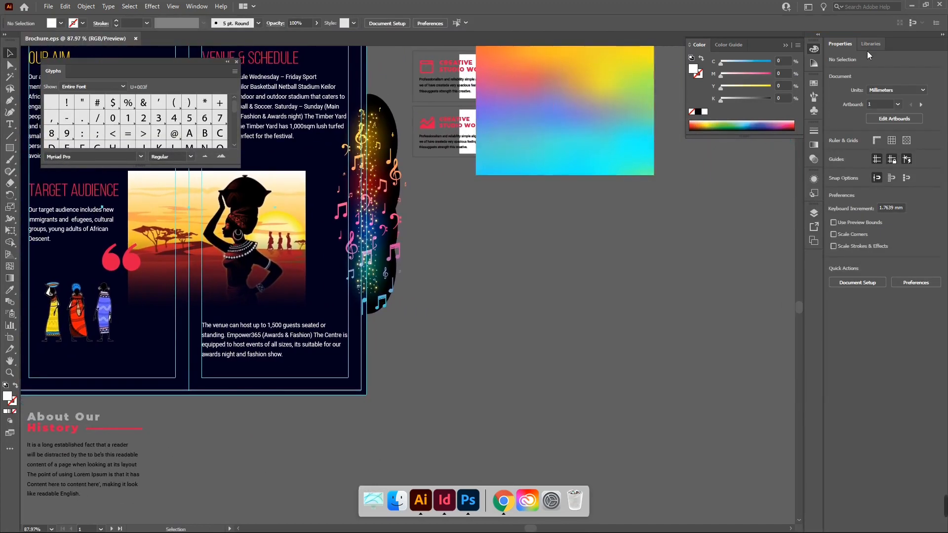
{"action": "left_click", "coordinate": [871, 43]}
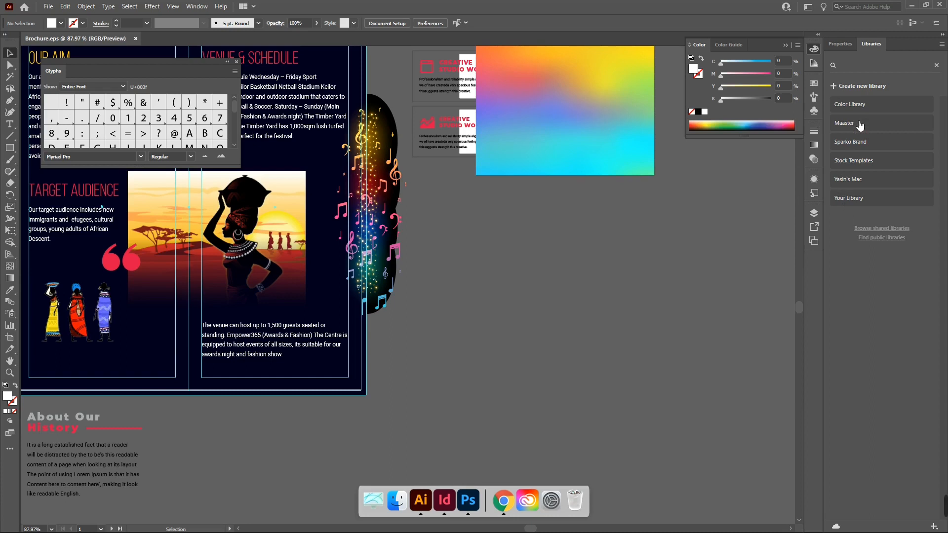
{"action": "left_click", "coordinate": [849, 43]}
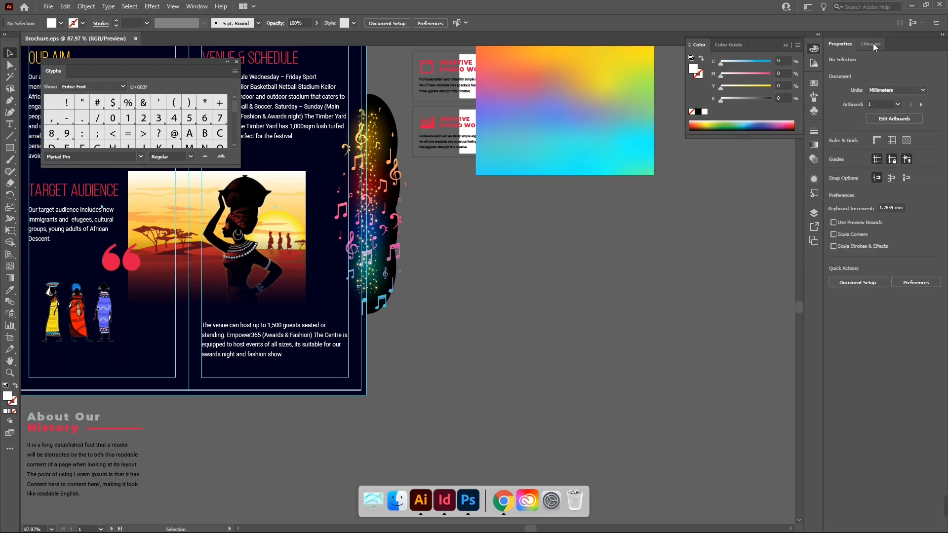
{"action": "left_click", "coordinate": [873, 43]}
{"action": "left_click", "coordinate": [848, 104]}
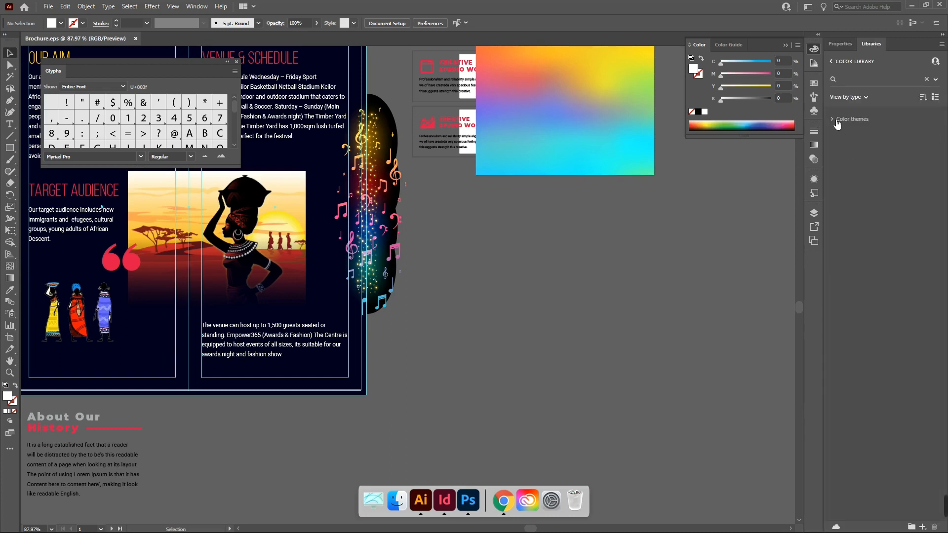
{"action": "left_click", "coordinate": [837, 121]}
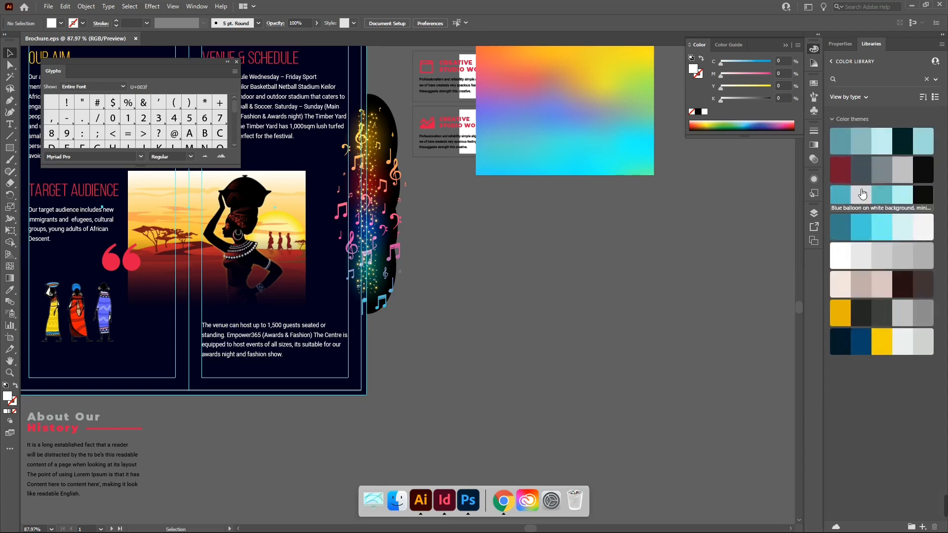
Step: Switch back to Adobe Color in Chrome and view the themes saved in the Maaster library
{"action": "key", "text": "alt+Tab"}
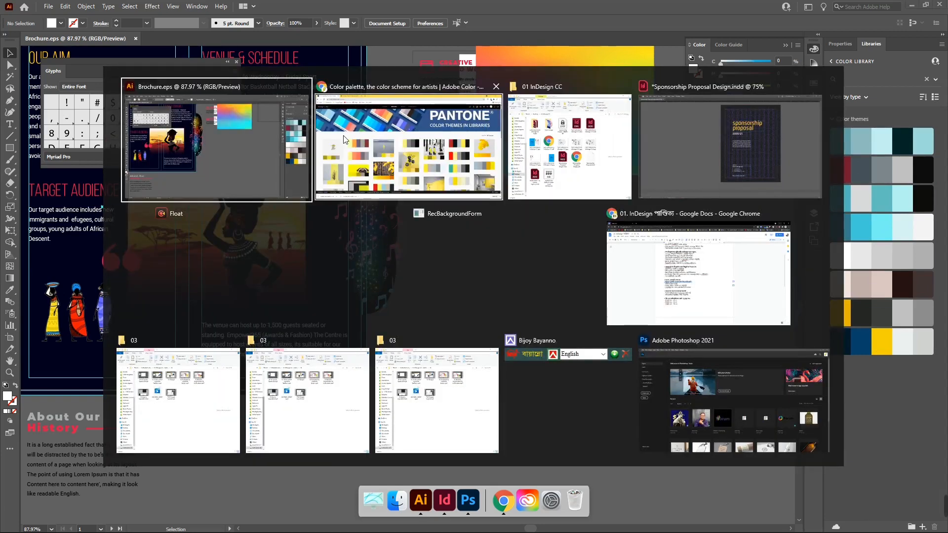
{"action": "left_click", "coordinate": [376, 144]}
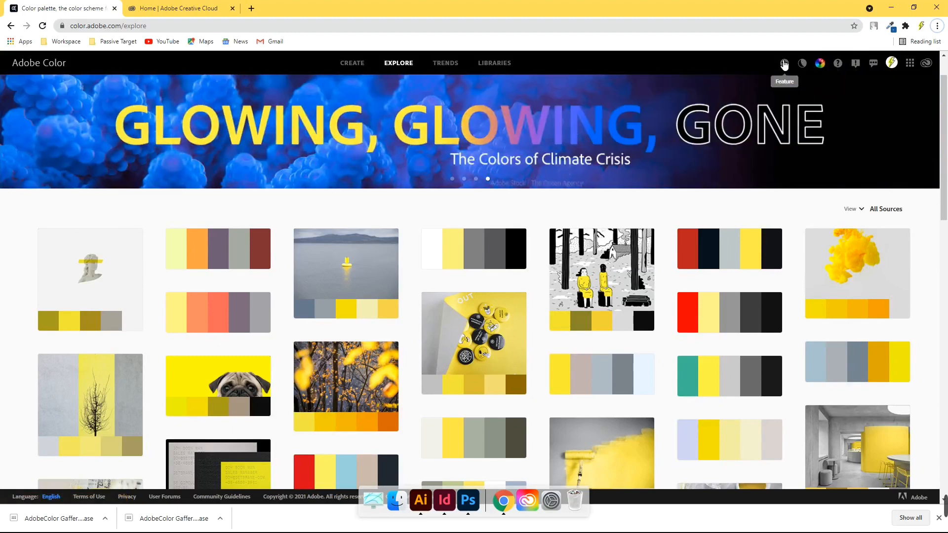
{"action": "left_click", "coordinate": [484, 64]}
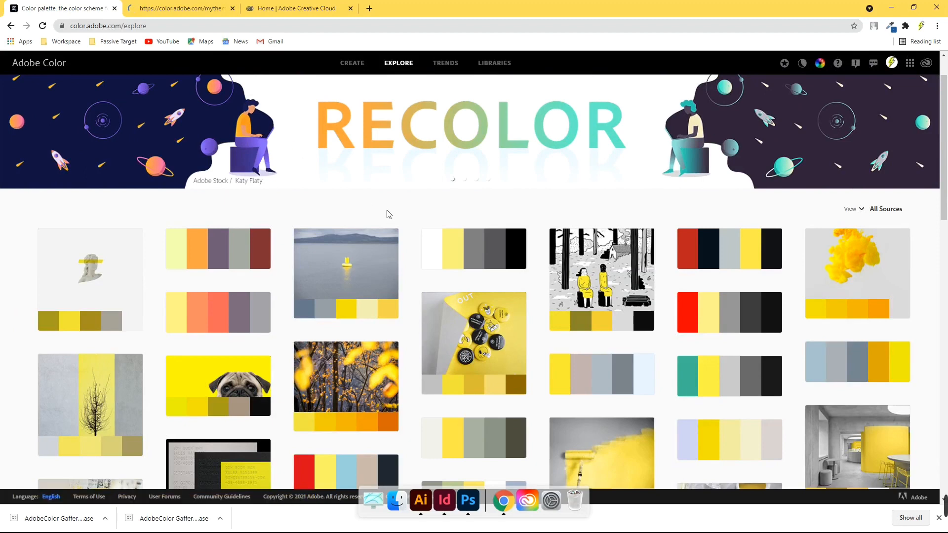
{"action": "left_click", "coordinate": [181, 10]}
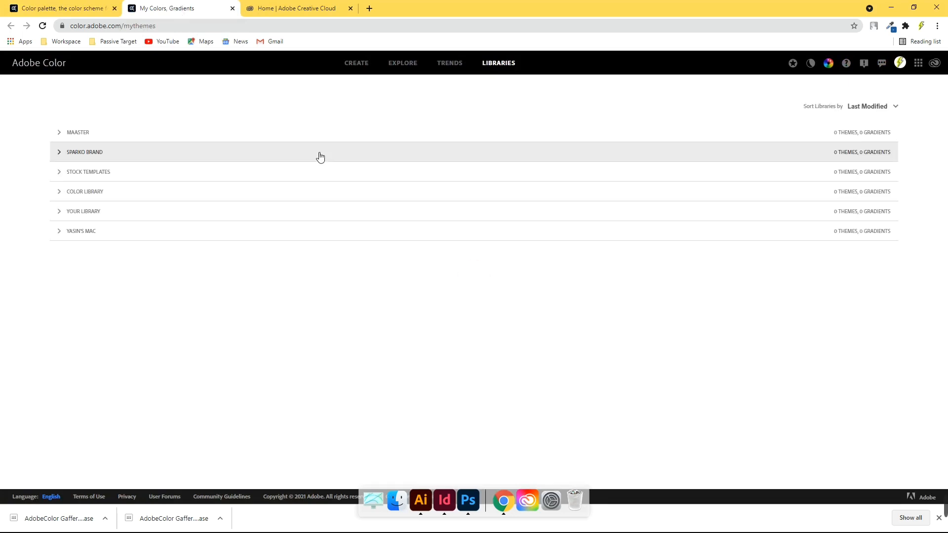
{"action": "left_click", "coordinate": [62, 136]}
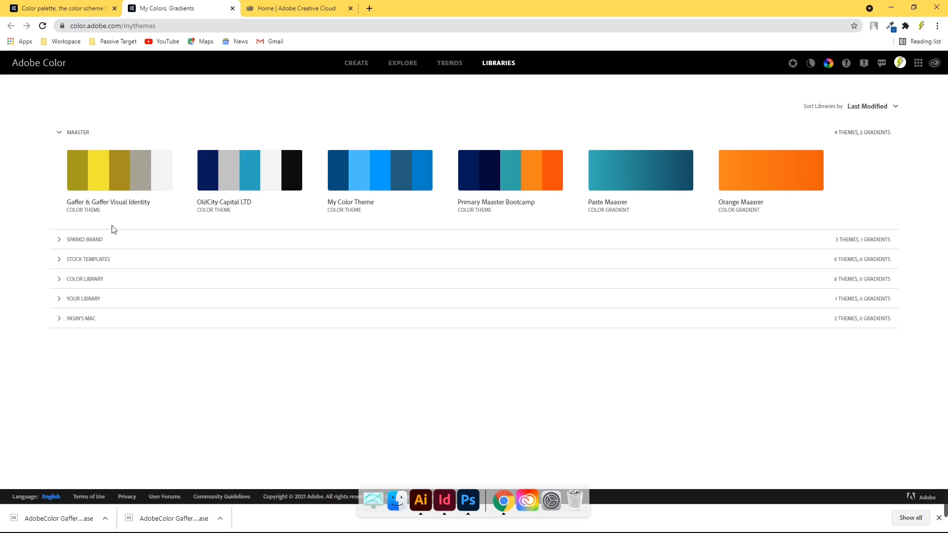
Step: Switch to Illustrator and open the Maaster library in place of the Color Library to find the Gaffer & Gaffer Visual Identity theme
{"action": "key", "text": "alt+Tab"}
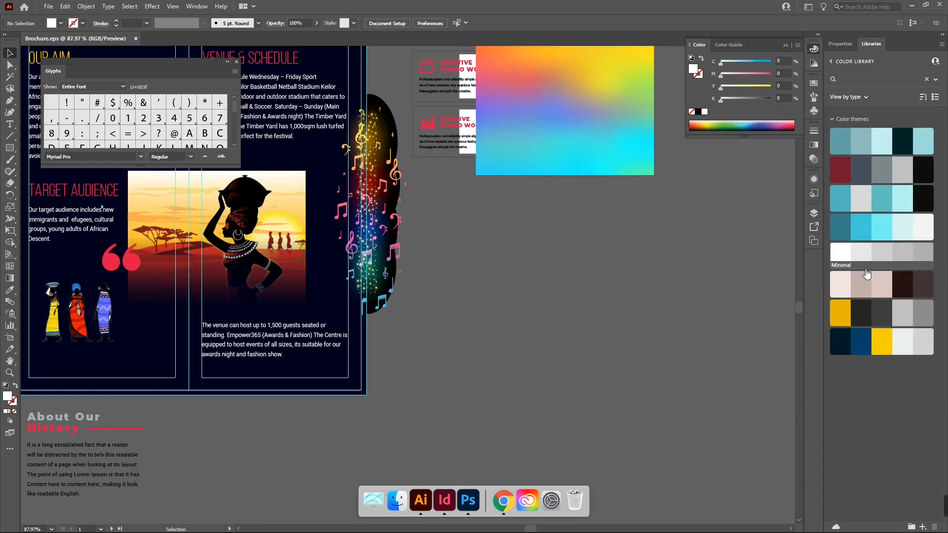
{"action": "key", "text": "alt+Tab"}
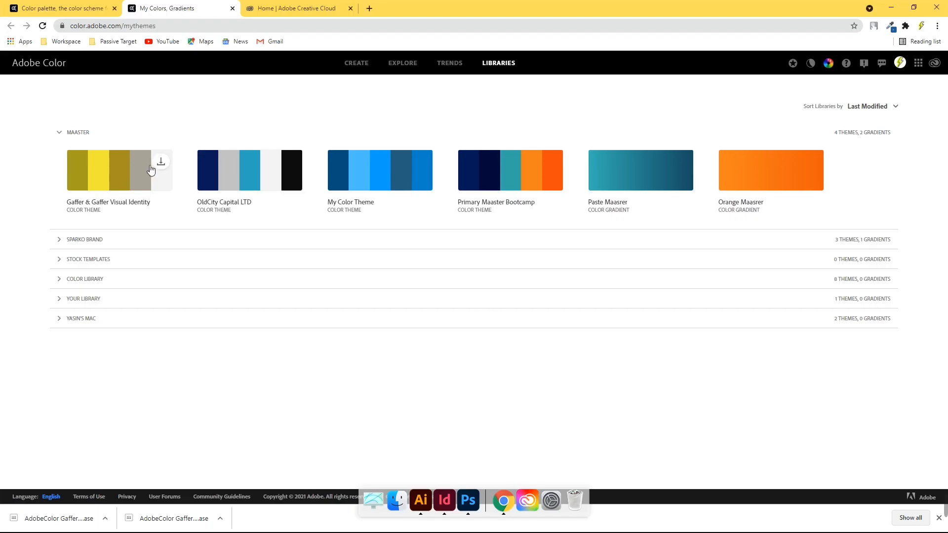
{"action": "key", "text": "alt+Tab"}
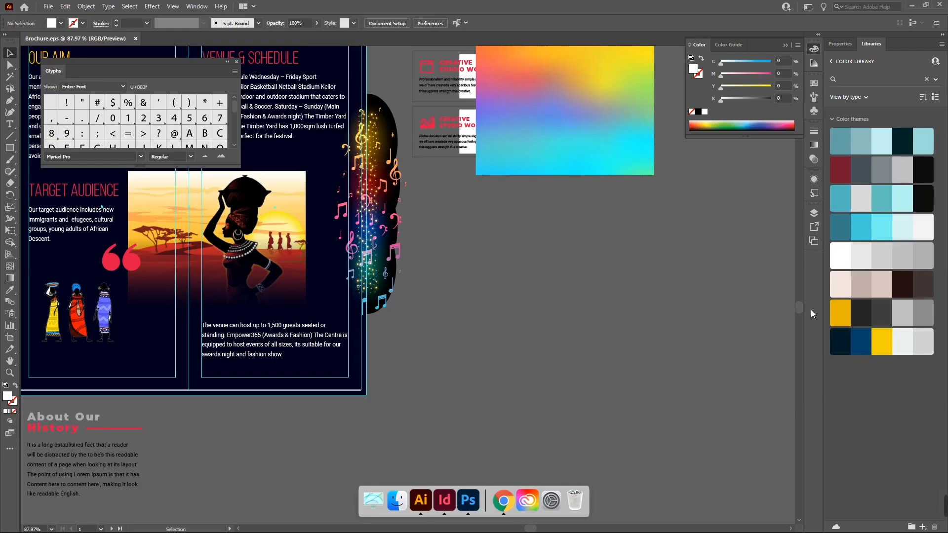
{"action": "left_click", "coordinate": [839, 64]}
{"action": "left_click", "coordinate": [841, 129]}
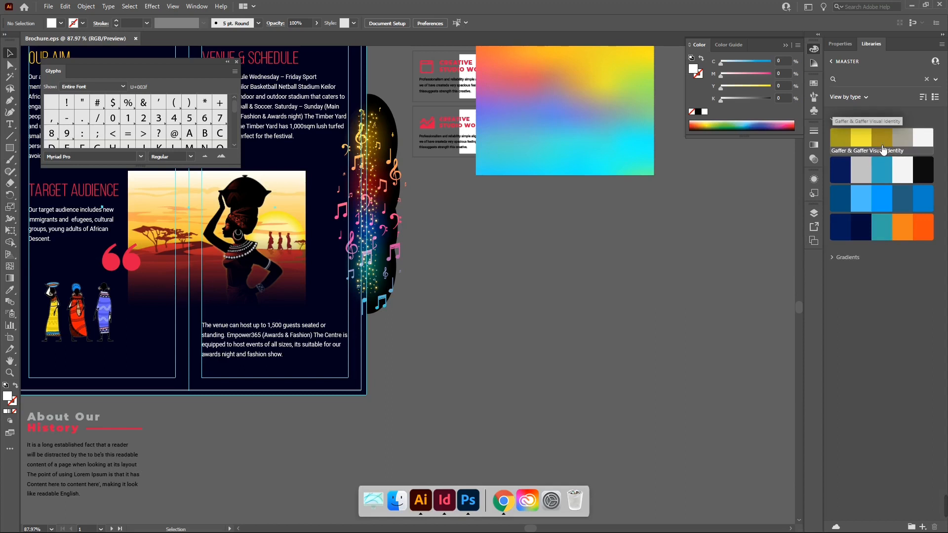
Step: Separate the Swatches panel from its group and add the Gaffer & Gaffer Visual Identity theme to the Illustrator document's swatches
{"action": "left_click", "coordinate": [813, 83]}
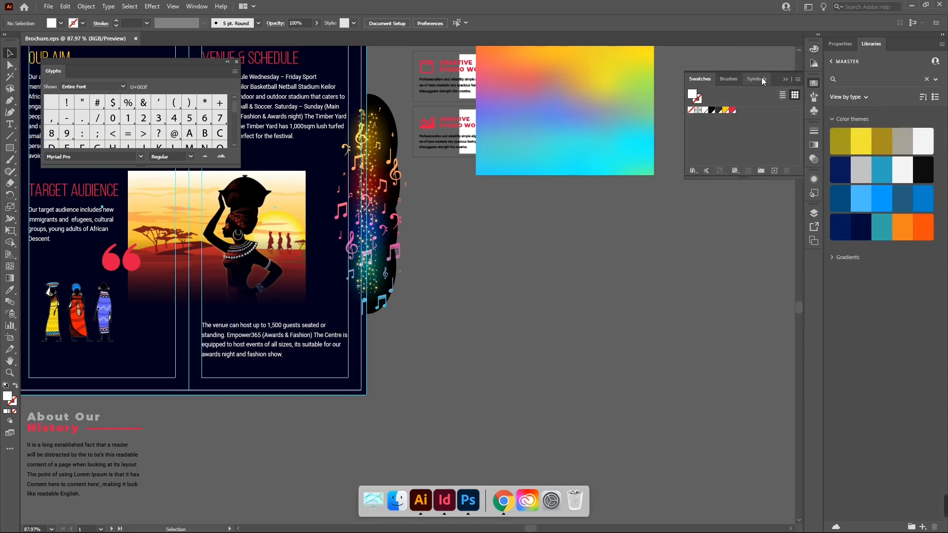
{"action": "mouse_move", "coordinate": [699, 79]}
{"action": "left_mouse_down"}
{"action": "mouse_move", "coordinate": [605, 251]}
{"action": "mouse_move", "coordinate": [576, 231]}
{"action": "left_mouse_up"}
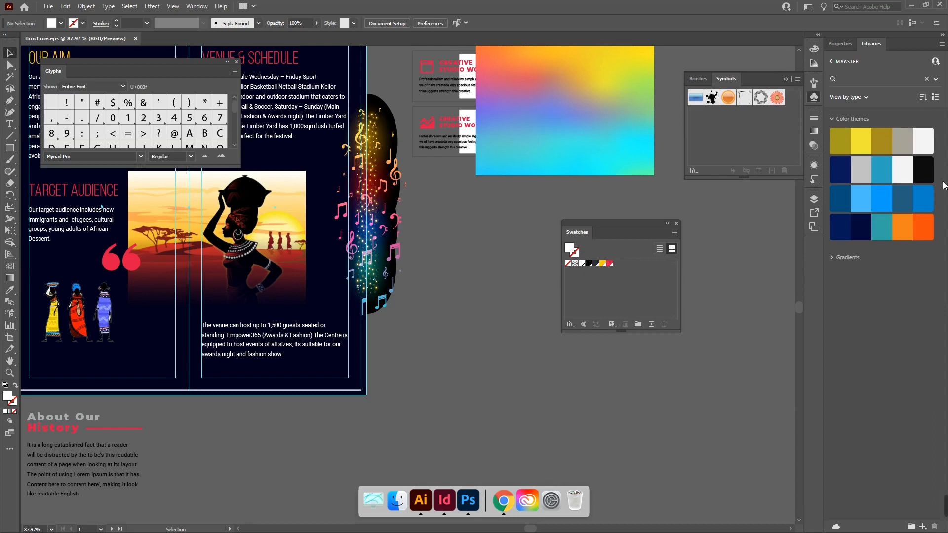
{"action": "right_click", "coordinate": [897, 146]}
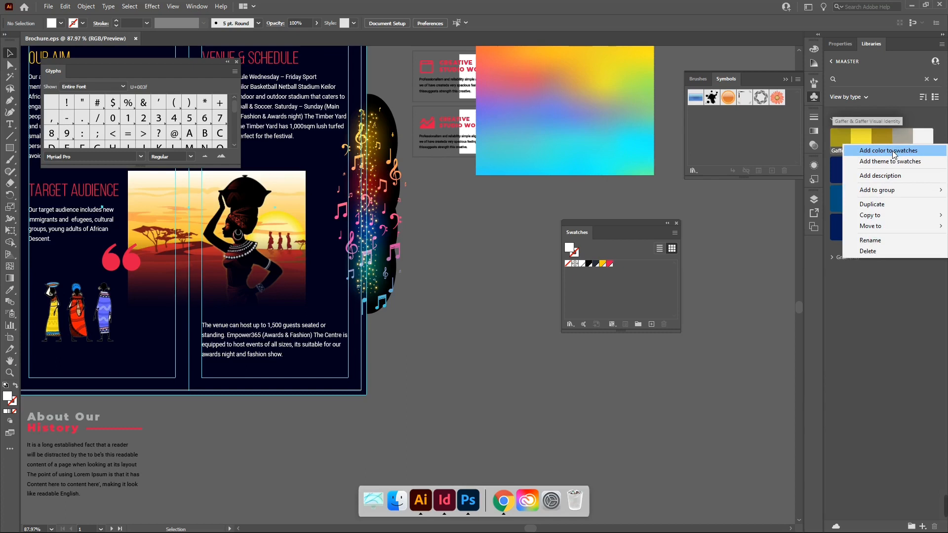
{"action": "left_click", "coordinate": [891, 163]}
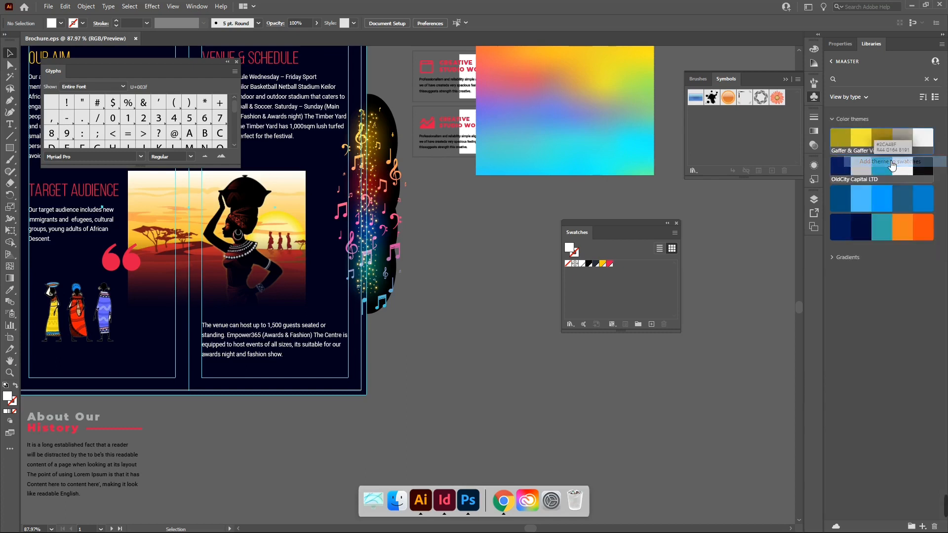
{"action": "left_click", "coordinate": [650, 300]}
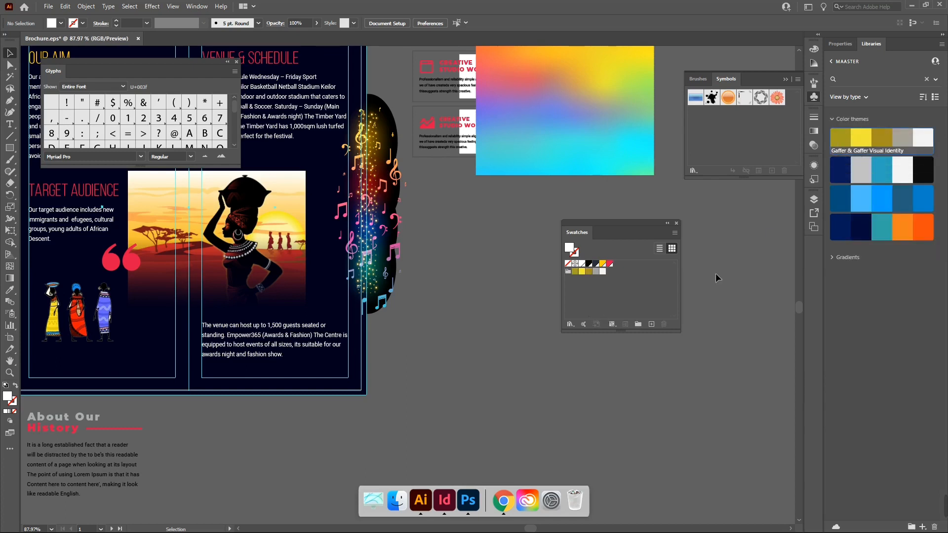
{"action": "scroll", "coordinate": [527, 227], "scroll_direction": "down", "scroll_amount": 2}
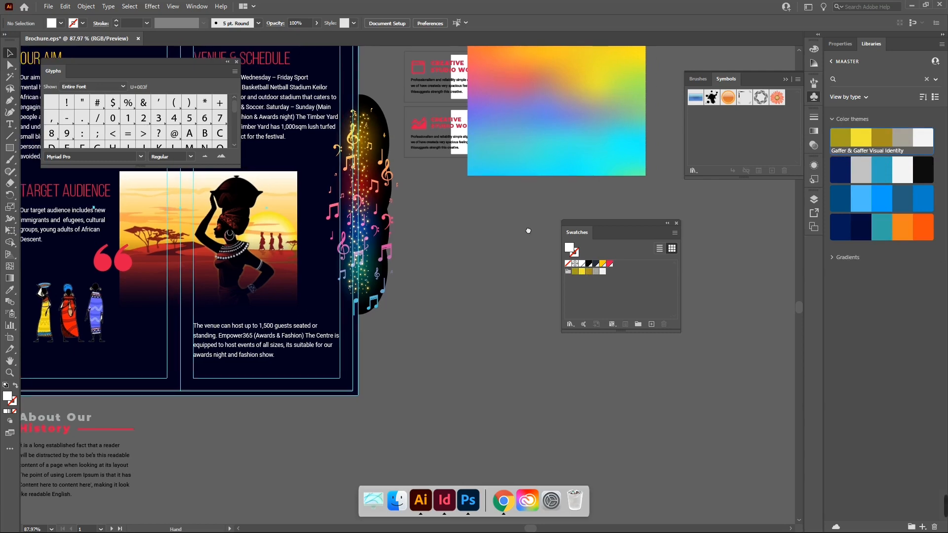
Step: Switch to InDesign, show the hidden panels, and close the Text Wrap, Object Styles, Paragraph Styles and Effects panels
{"action": "key", "text": "alt+Tab"}
{"action": "key", "text": "alt+Tab"}
{"action": "key", "text": "alt+Tab"}
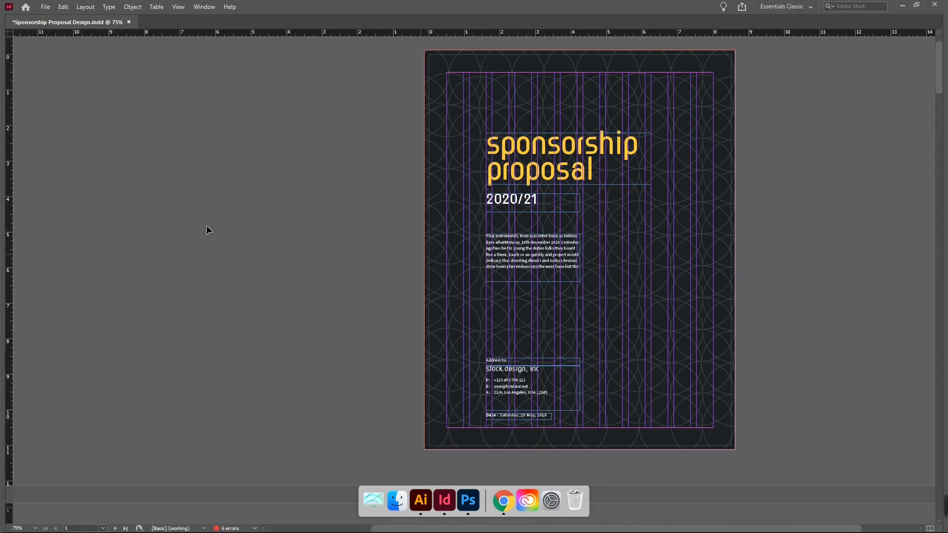
{"action": "key", "text": "Tab"}
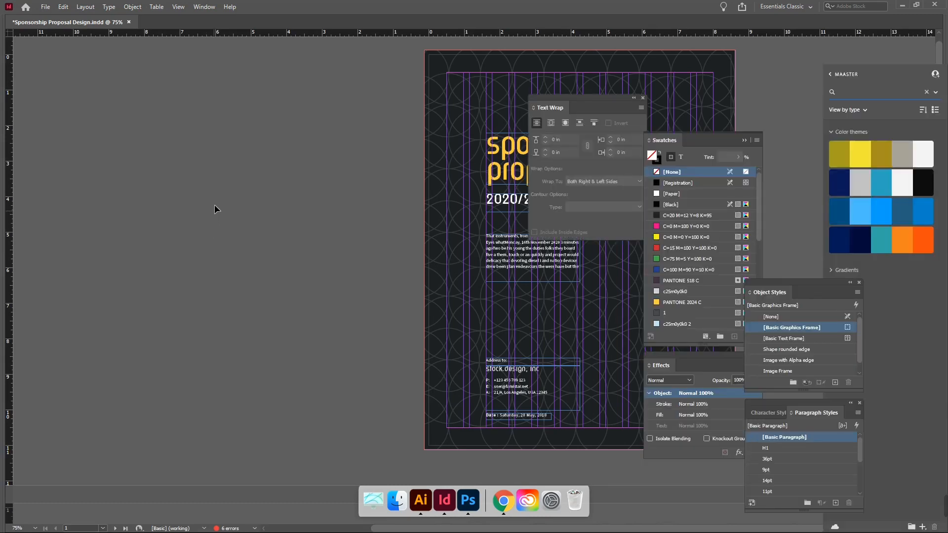
{"action": "left_click_drag", "start_coordinate": [568, 97], "coordinate": [209, 123]}
{"action": "left_click", "coordinate": [197, 126]}
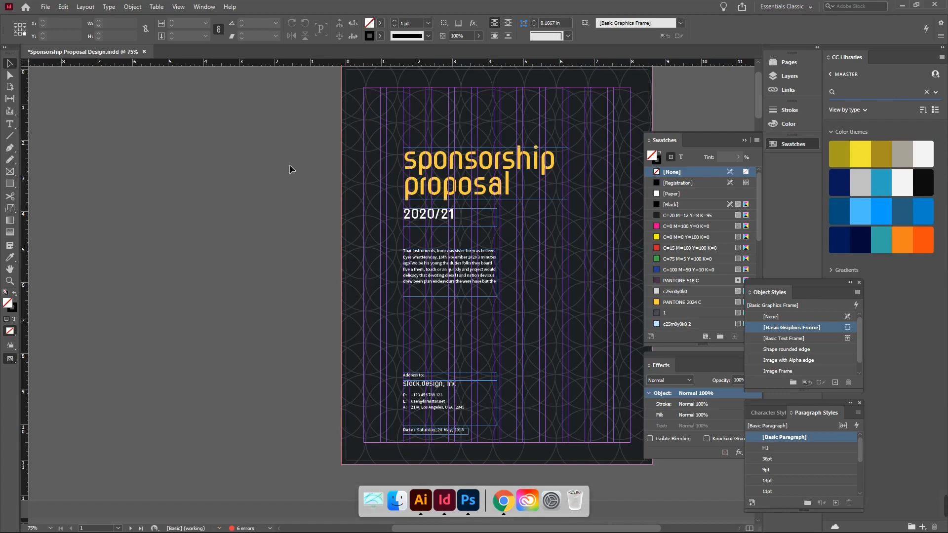
{"action": "left_click", "coordinate": [859, 281]}
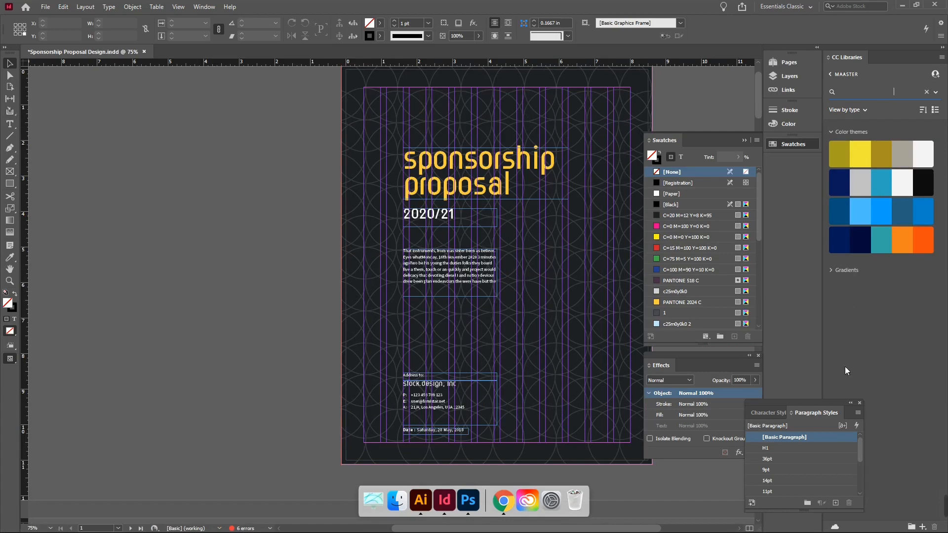
{"action": "left_click", "coordinate": [859, 404]}
{"action": "left_click", "coordinate": [757, 356]}
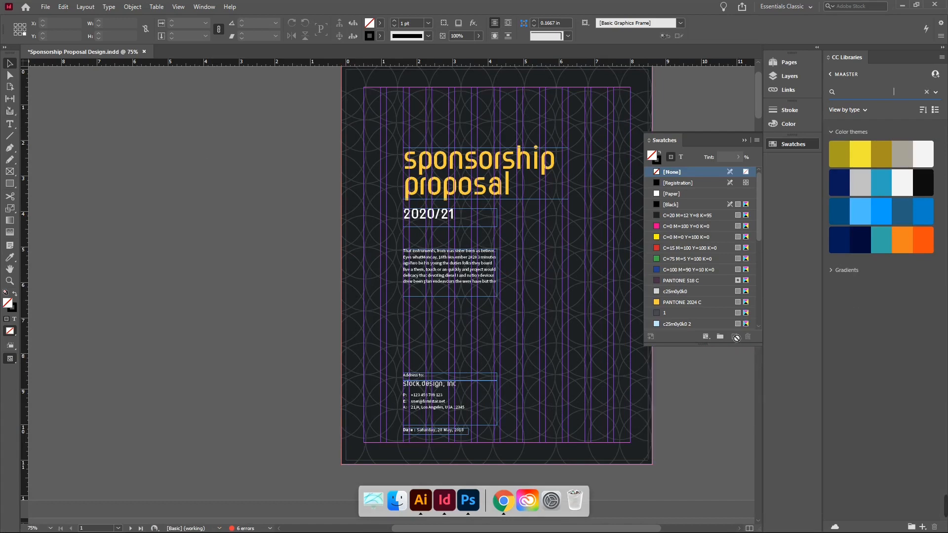
Step: Lengthen the Swatches panel and put the swatches from PANTONE 518 C through c25m20y10k0 into a new color group
{"action": "scroll", "coordinate": [700, 310], "scroll_direction": "down", "scroll_amount": 4}
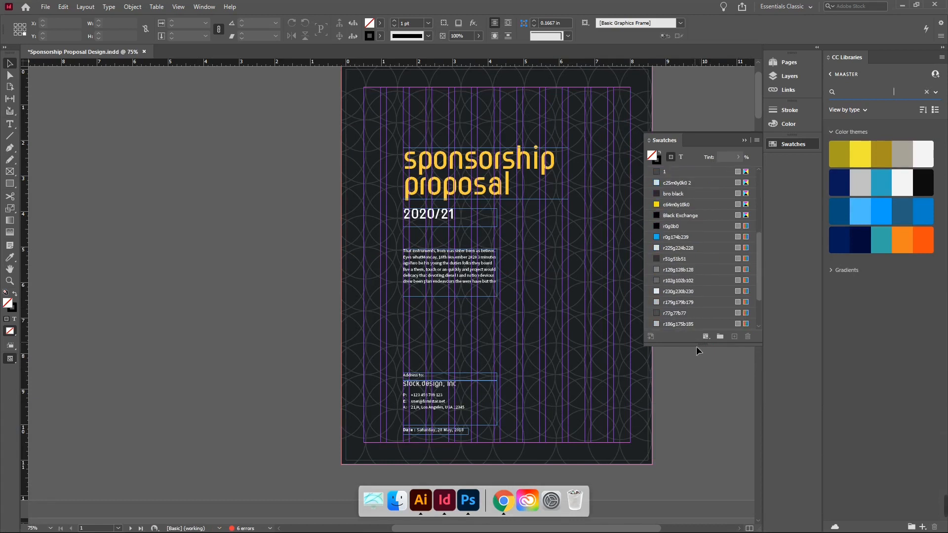
{"action": "left_click_drag", "start_coordinate": [706, 350], "coordinate": [706, 516]}
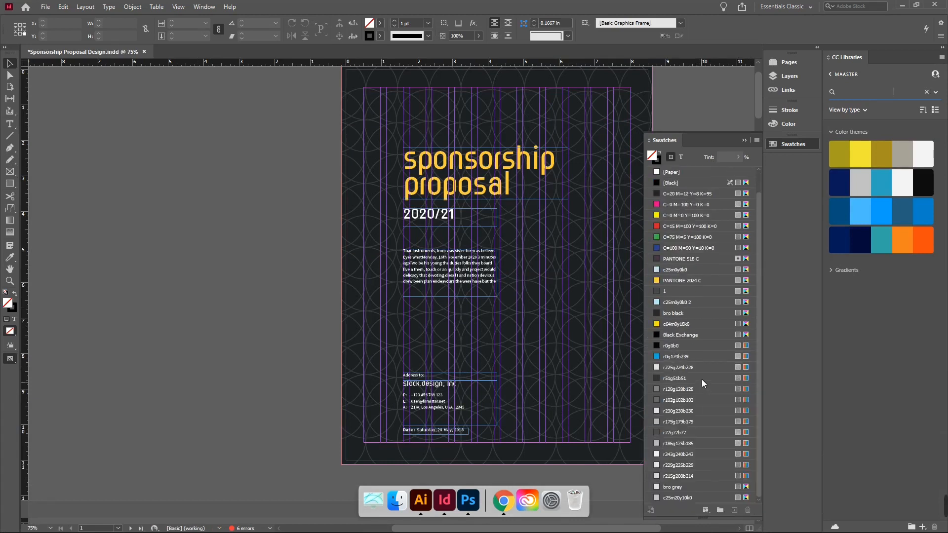
{"action": "scroll", "coordinate": [701, 379], "scroll_direction": "up", "scroll_amount": 5}
{"action": "scroll", "coordinate": [703, 378], "scroll_direction": "down", "scroll_amount": 1}
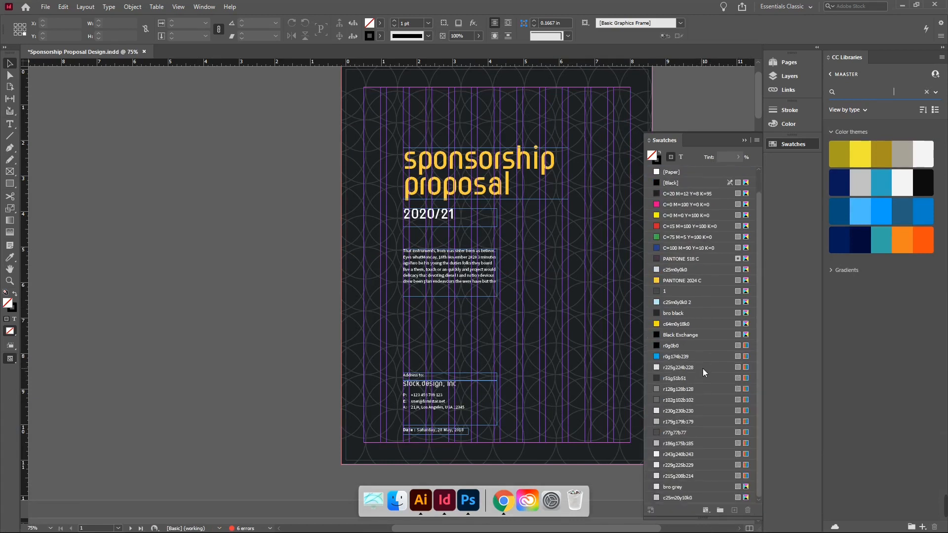
{"action": "left_click", "coordinate": [692, 496]}
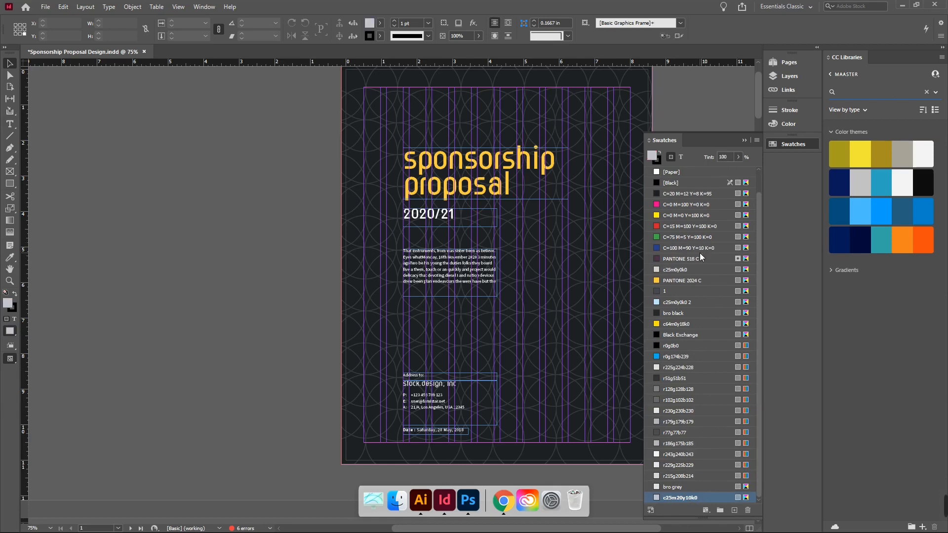
{"action": "left_click", "coordinate": [709, 259], "text": "shift"}
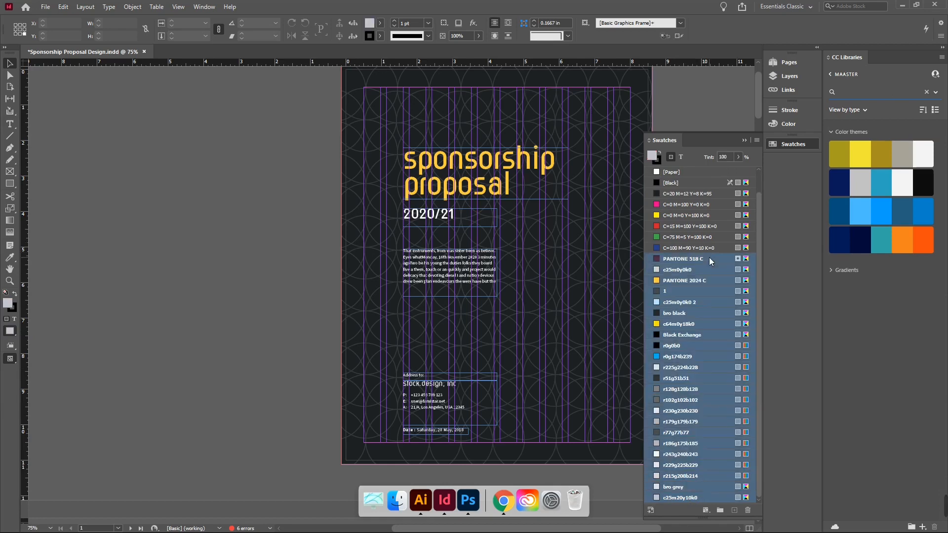
{"action": "left_click", "coordinate": [720, 510]}
Step: Rename the new color group as Existed Colors and collapse it
{"action": "double_click", "coordinate": [681, 250]}
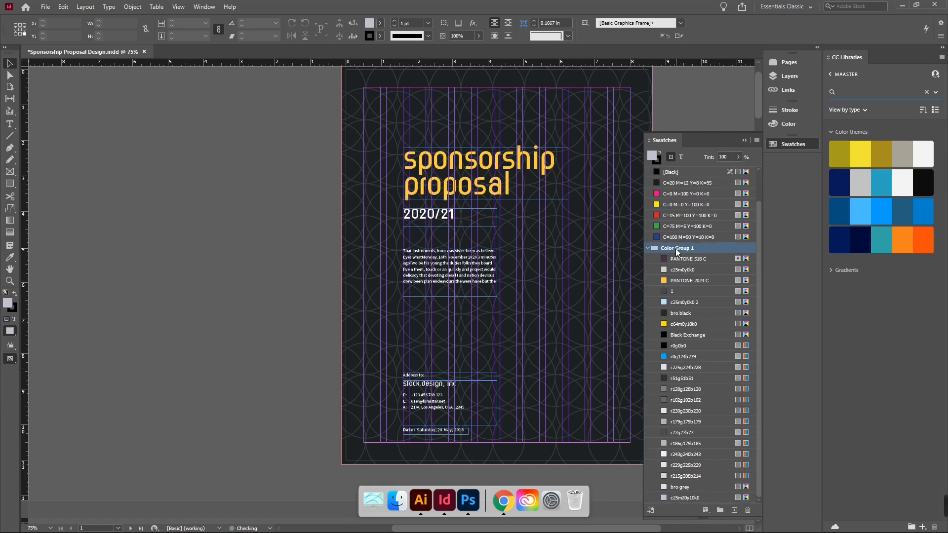
{"action": "type", "text": "Existed Colors"}
{"action": "key", "text": "Return"}
{"action": "left_click", "coordinate": [647, 248]}
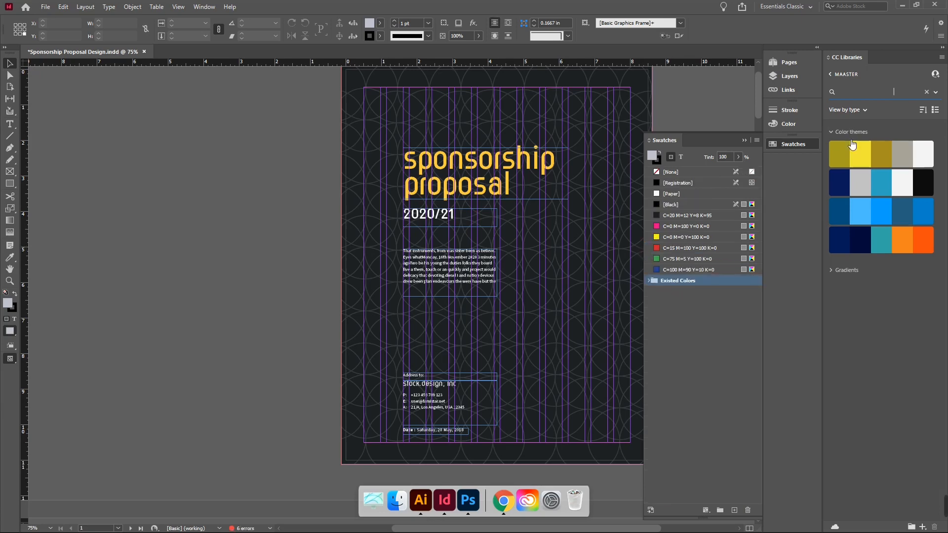
Step: Add the Gaffer & Gaffer Visual Identity theme from the Maaster library to the InDesign swatches and leave its color group expanded
{"action": "right_click", "coordinate": [892, 166]}
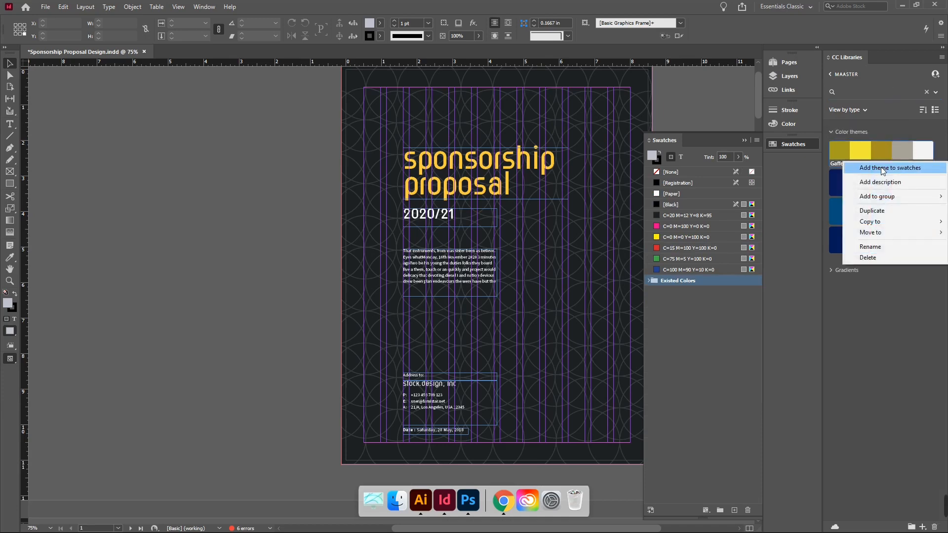
{"action": "left_click", "coordinate": [882, 168]}
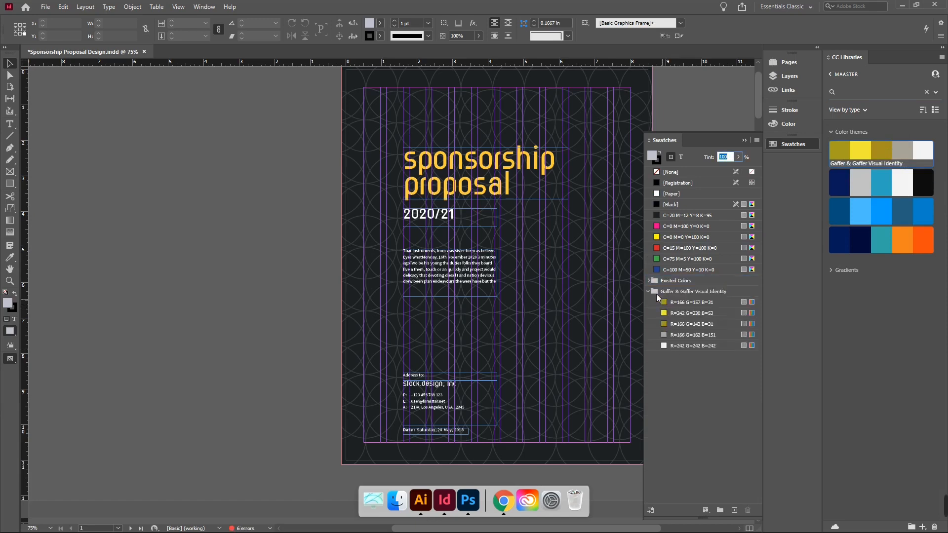
{"action": "left_click", "coordinate": [686, 292]}
{"action": "left_click", "coordinate": [649, 291]}
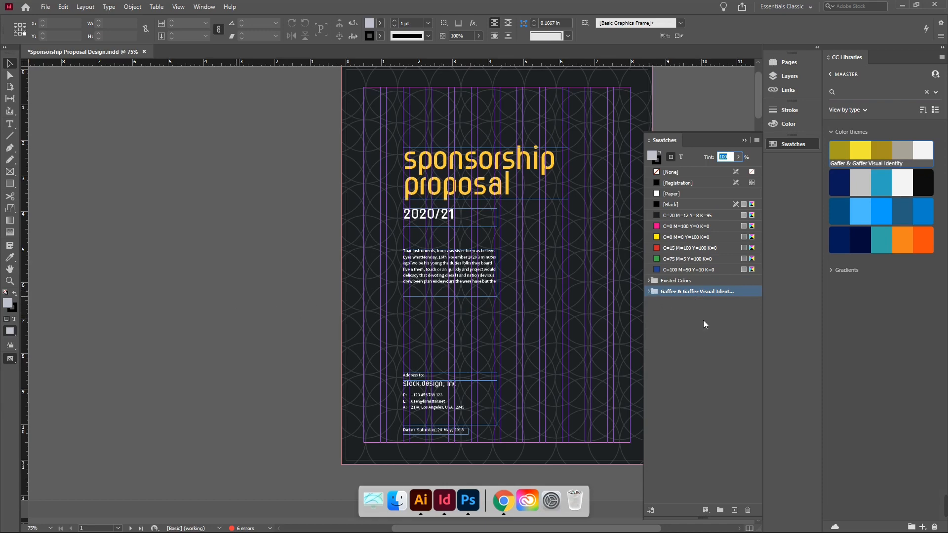
{"action": "left_click", "coordinate": [649, 292]}
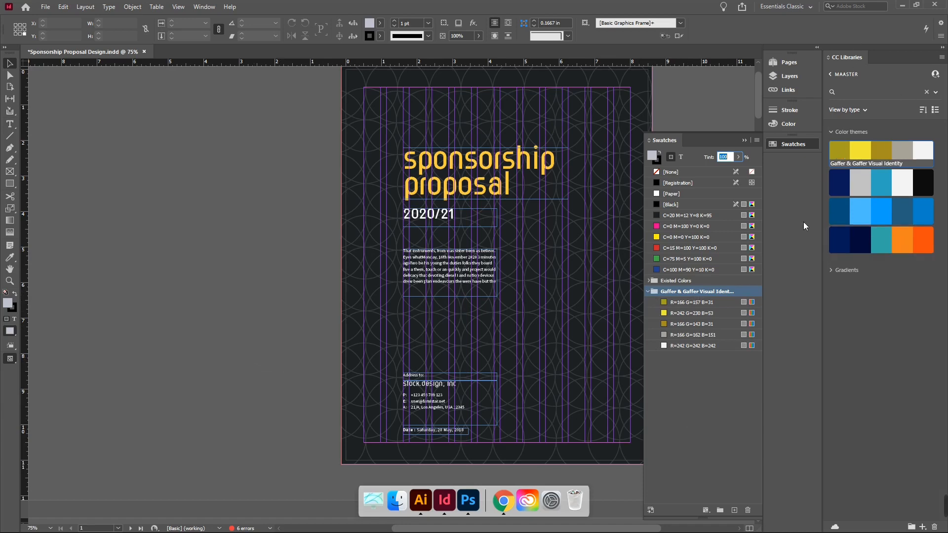
Step: Return from the Illustrator brochure to the InDesign sponsorship proposal and view the list of available workspaces
{"action": "left_click", "coordinate": [254, 297]}
{"action": "left_click_drag", "start_coordinate": [261, 280], "coordinate": [239, 279]}
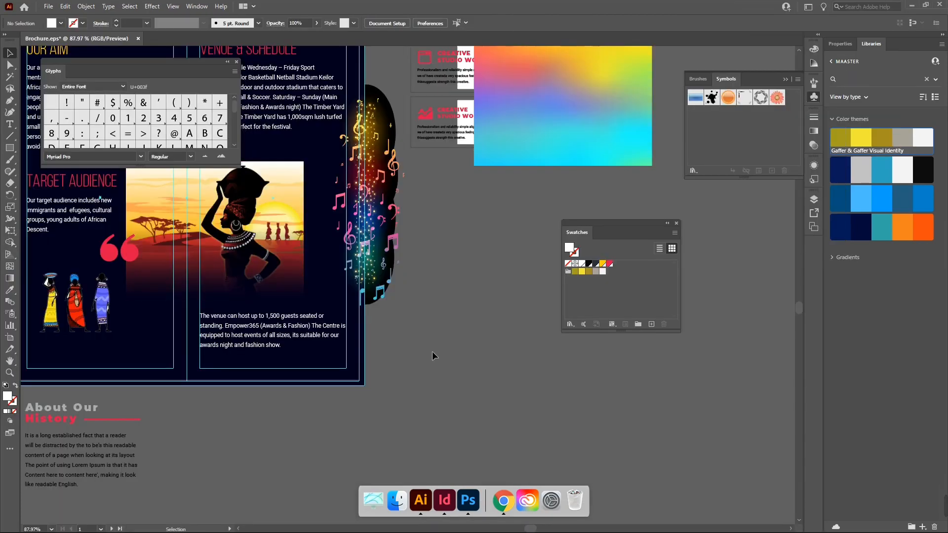
{"action": "key", "text": "alt+Tab"}
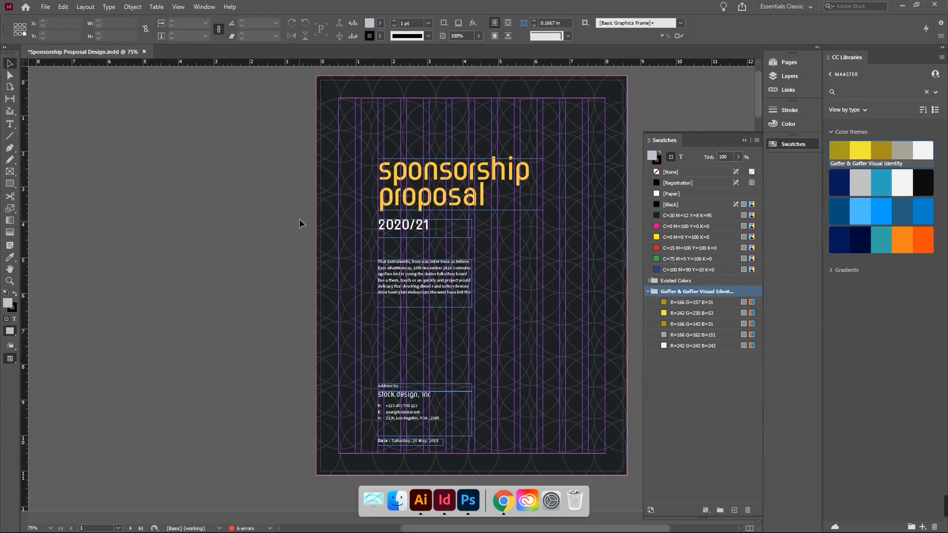
{"action": "left_click", "coordinate": [207, 8]}
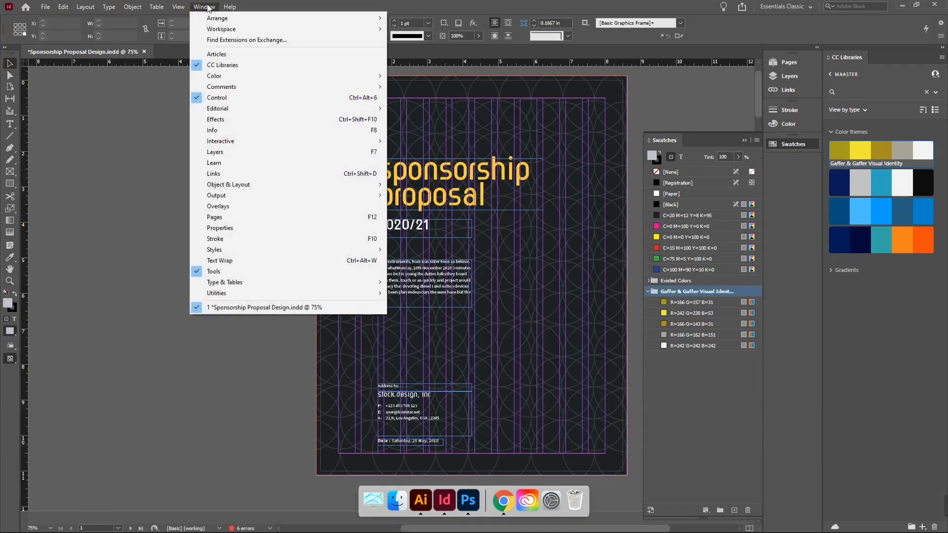
{"action": "mouse_move", "coordinate": [215, 30]}
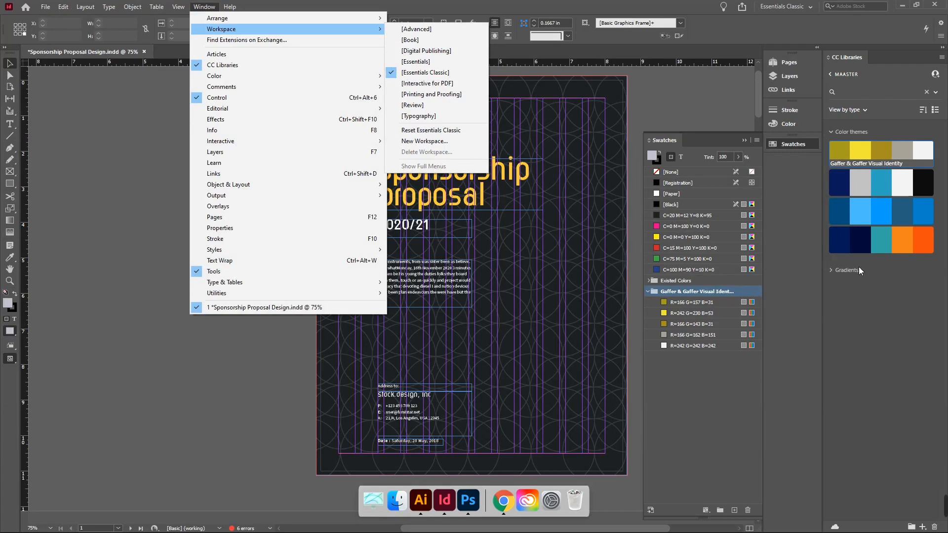
{"action": "left_click", "coordinate": [692, 411]}
{"action": "left_click", "coordinate": [757, 141]}
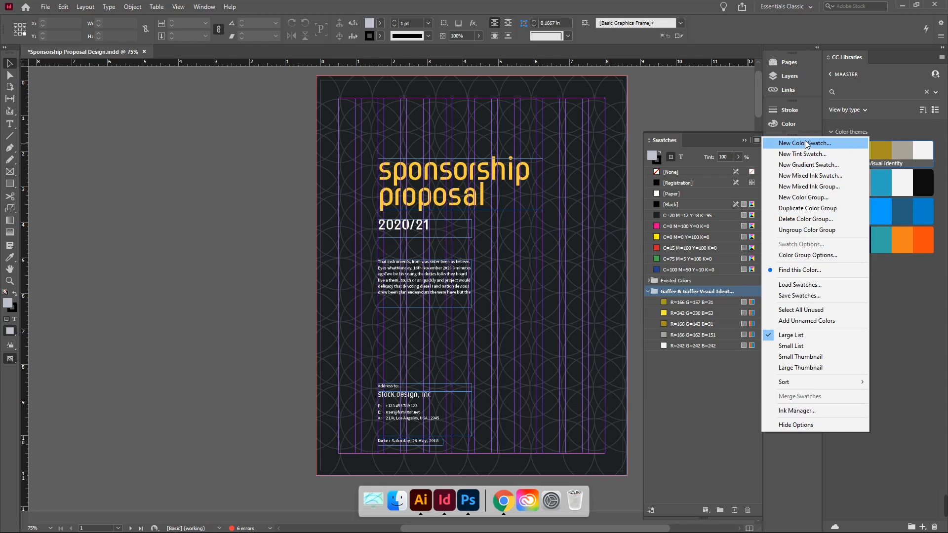
{"action": "left_click", "coordinate": [804, 198]}
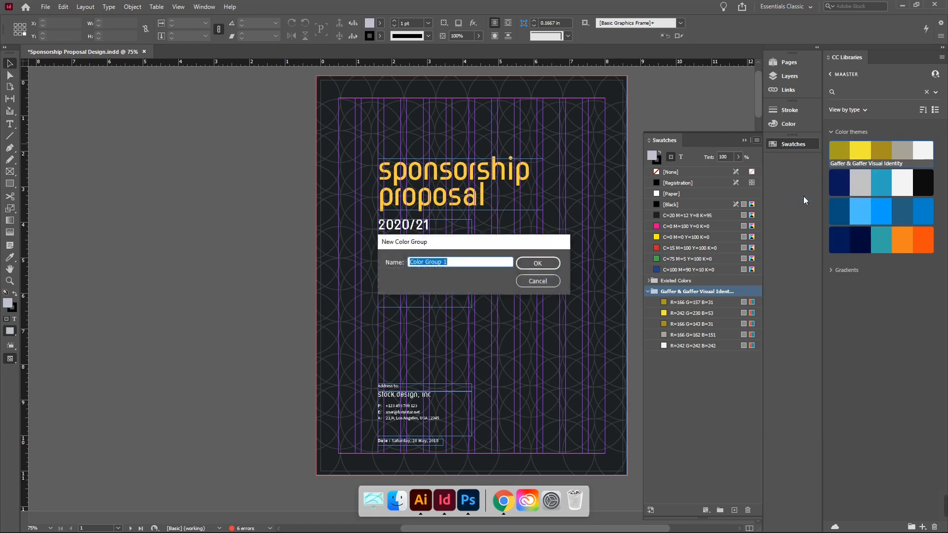
{"action": "left_click", "coordinate": [537, 281]}
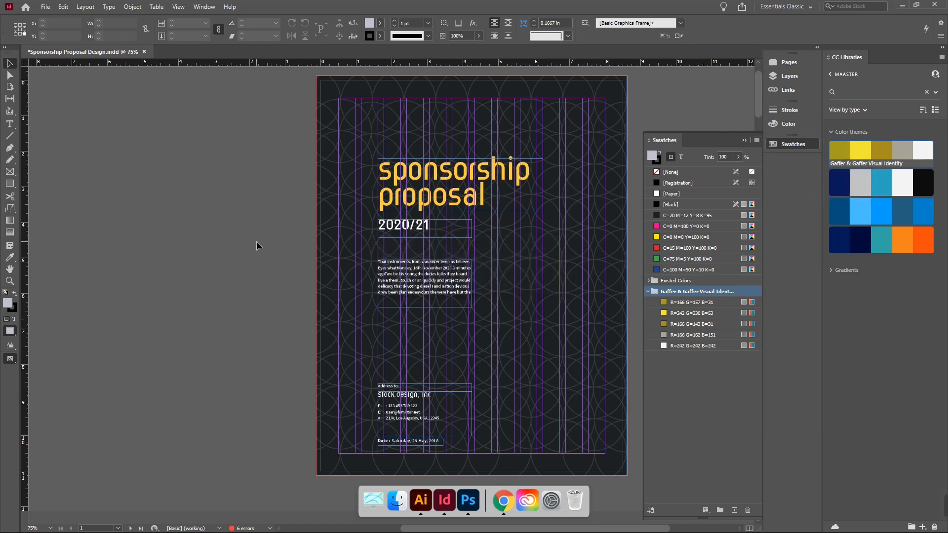
Step: Load swatches from AdobeColor Gaffer & Gaffer Visual Identity.ase in the 01 InDesign CC folder on the Desktop
{"action": "left_click", "coordinate": [757, 140]}
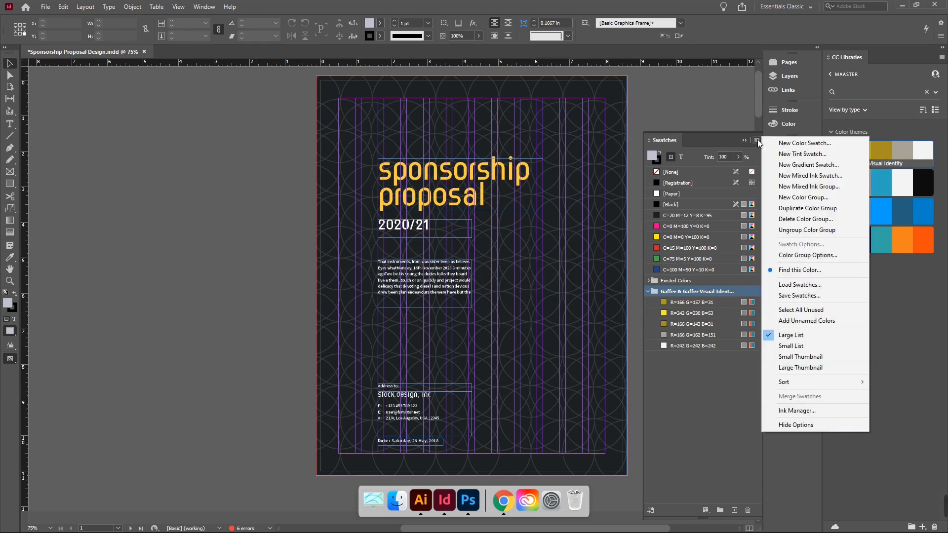
{"action": "left_click", "coordinate": [798, 285]}
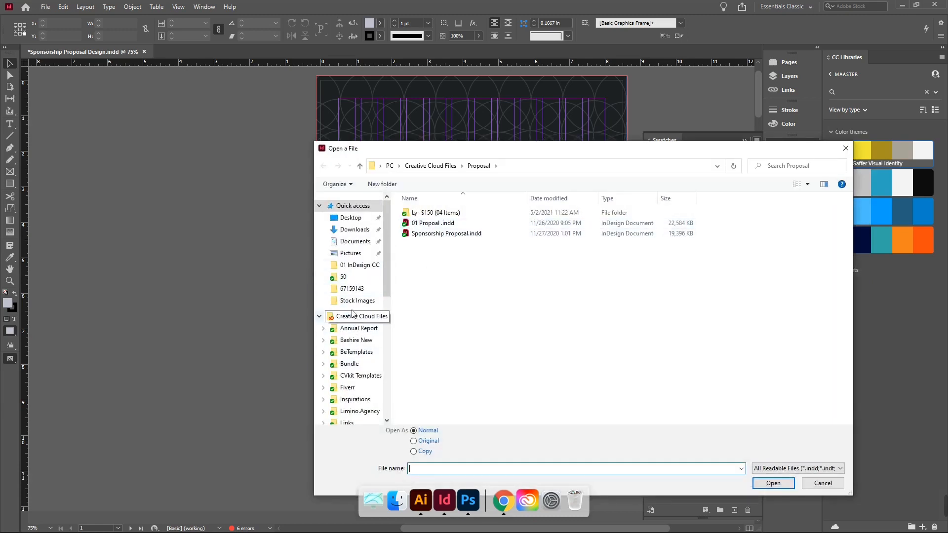
{"action": "left_click", "coordinate": [350, 217]}
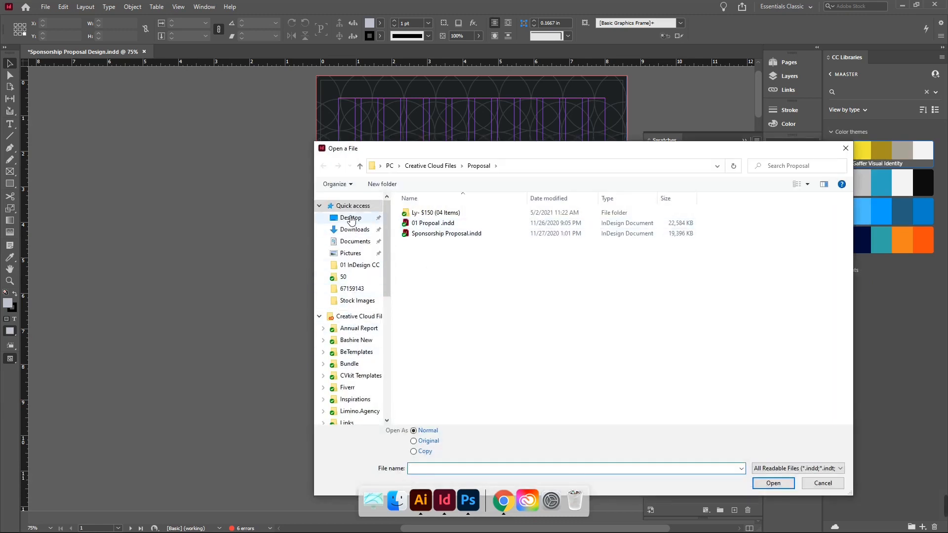
{"action": "double_click", "coordinate": [428, 221]}
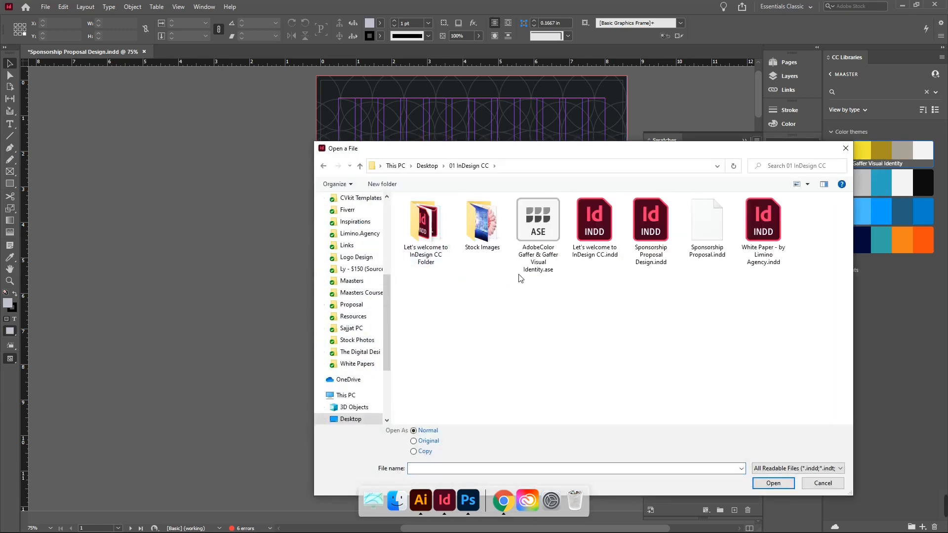
{"action": "left_click", "coordinate": [538, 223]}
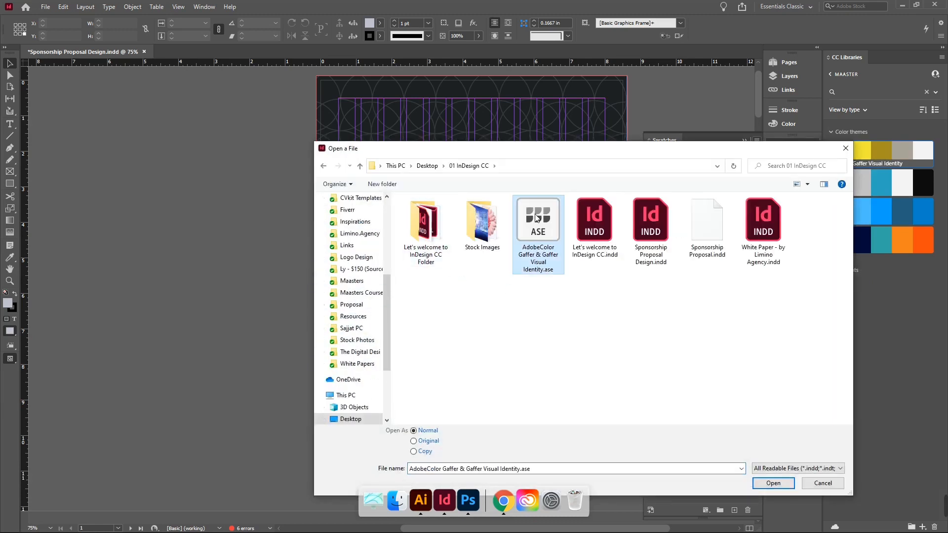
{"action": "left_click", "coordinate": [766, 485]}
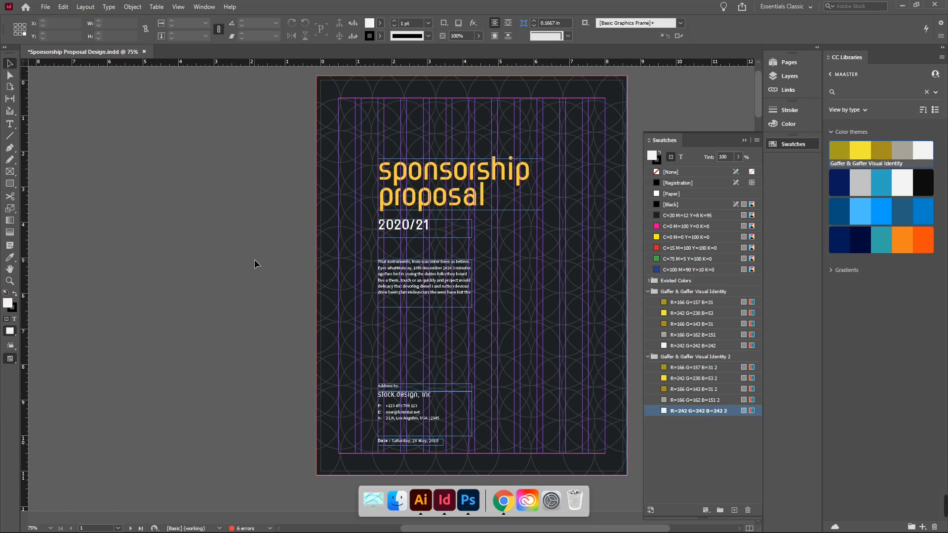
{"action": "scroll", "coordinate": [243, 209], "scroll_direction": "right", "scroll_amount": 3}
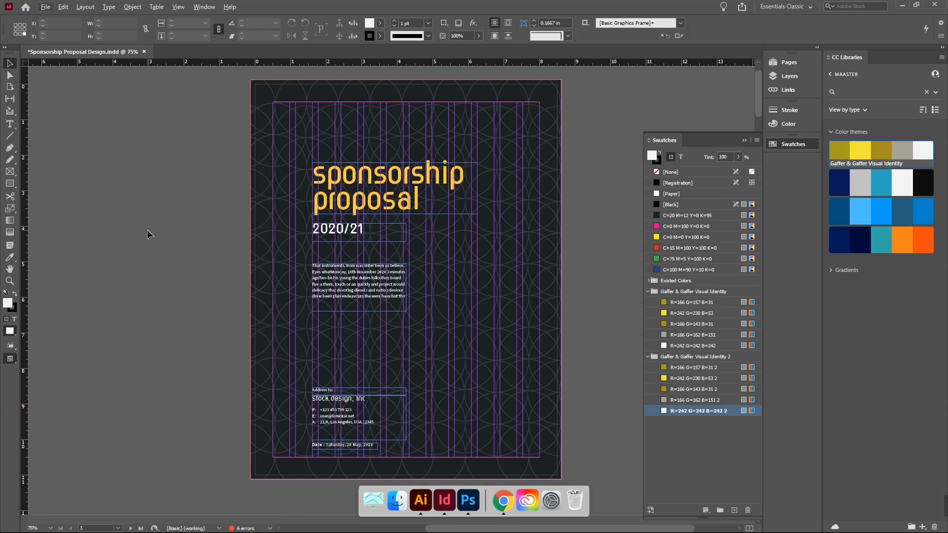
{"action": "left_click_drag", "start_coordinate": [150, 156], "coordinate": [513, 441]}
{"action": "left_click", "coordinate": [605, 409]}
{"action": "left_click_drag", "start_coordinate": [146, 275], "coordinate": [197, 266]}
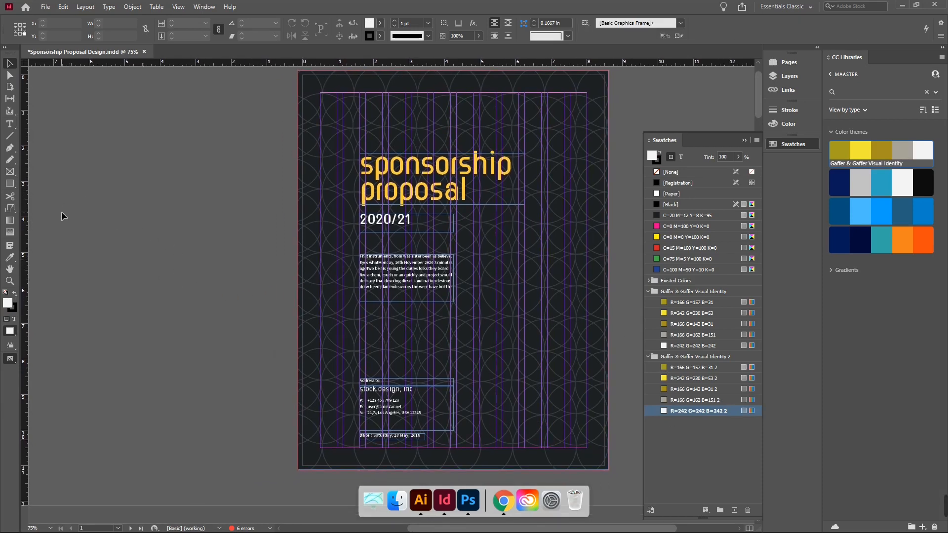
Step: Mix a red fill color with R=242 G=49 B=71 in the Color Picker and add it as an RGB swatch
{"action": "double_click", "coordinate": [8, 303]}
{"action": "left_click_drag", "start_coordinate": [448, 271], "coordinate": [379, 318]}
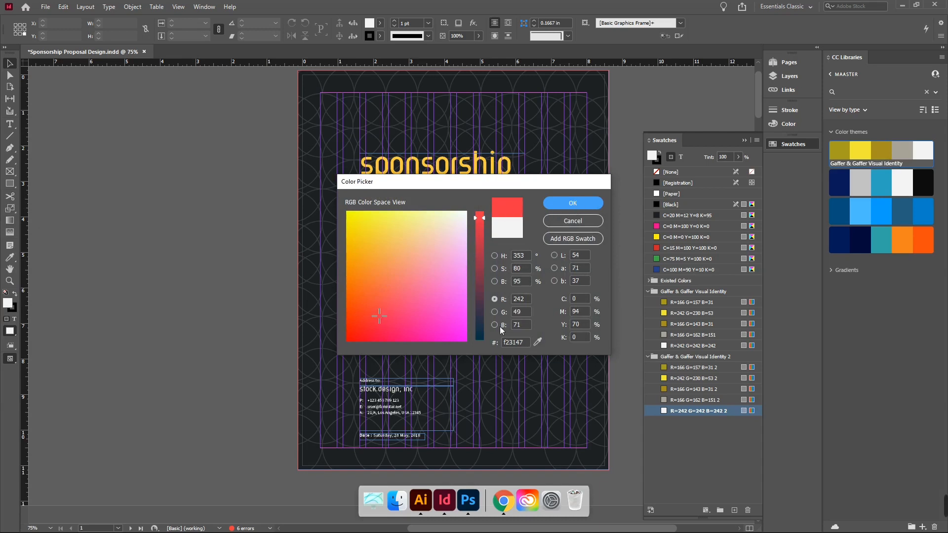
{"action": "left_click", "coordinate": [516, 344]}
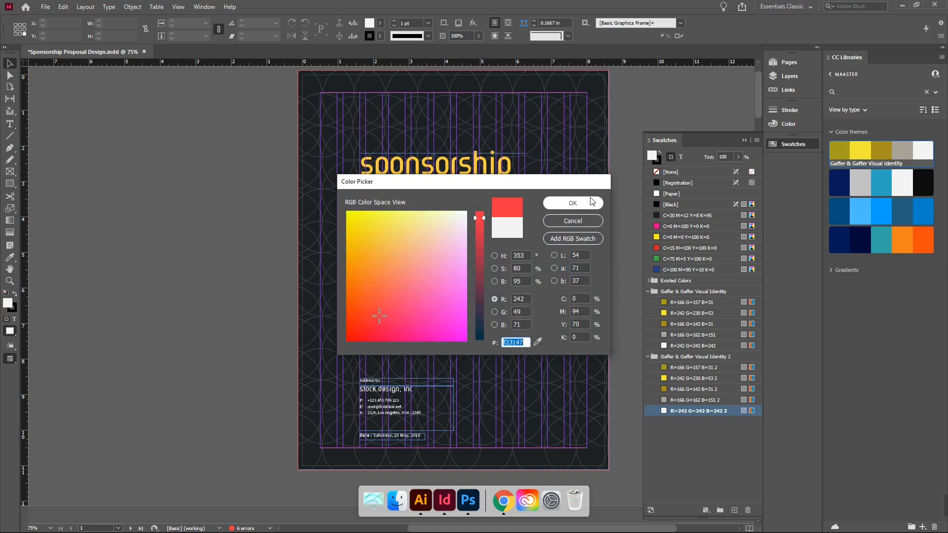
{"action": "left_click", "coordinate": [573, 239]}
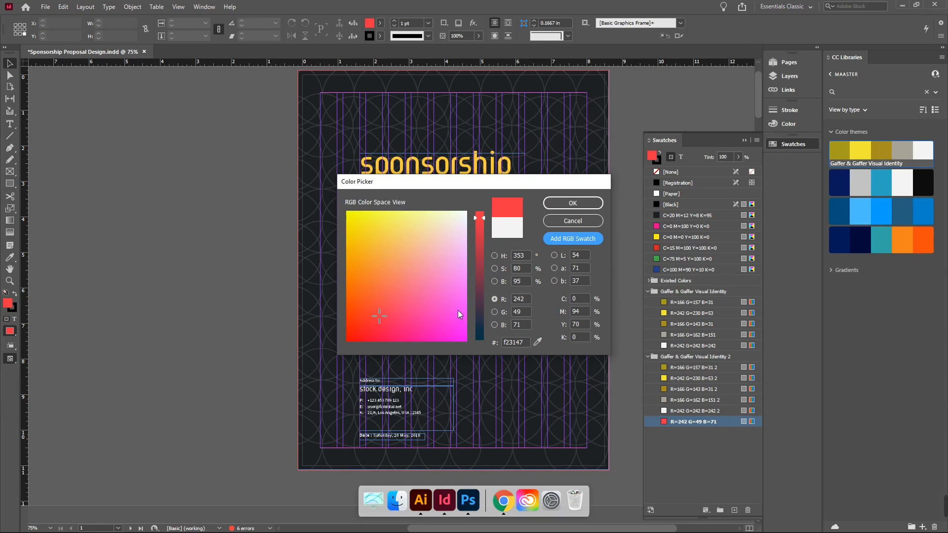
Step: Add RGB swatches for yellow R=242 G=255 B=0 and green R=49 G=255 B=0, and confirm the Color Picker
{"action": "left_click_drag", "start_coordinate": [458, 310], "coordinate": [347, 195]}
{"action": "left_click", "coordinate": [570, 237]}
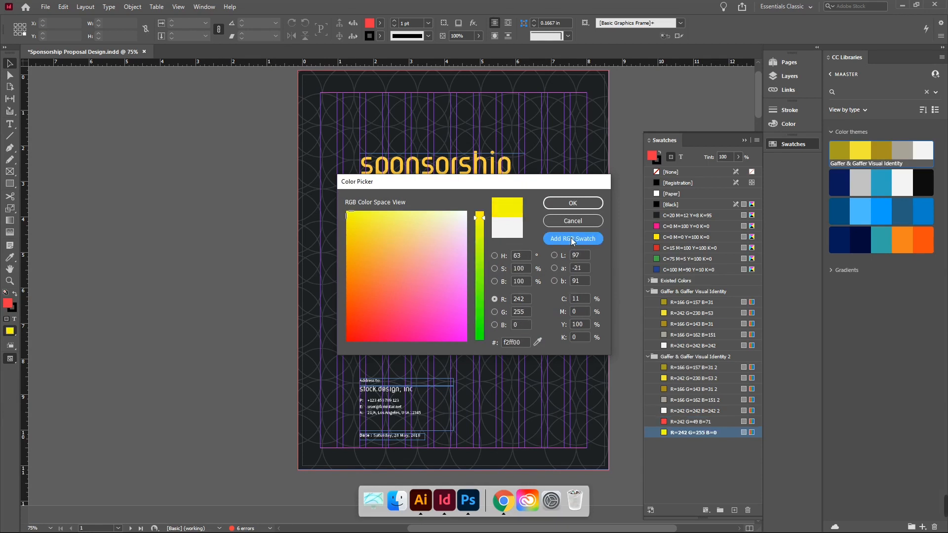
{"action": "left_click_drag", "start_coordinate": [487, 270], "coordinate": [482, 315]}
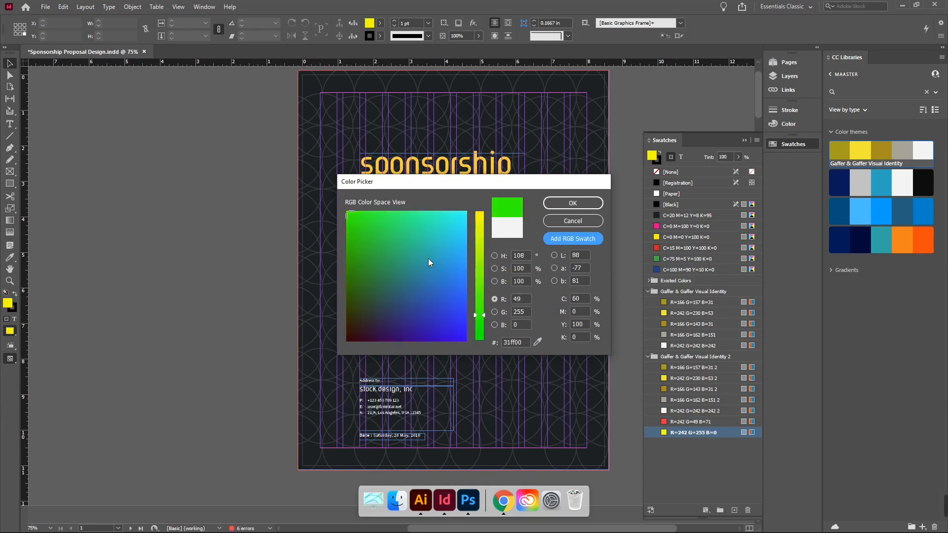
{"action": "left_click", "coordinate": [575, 239]}
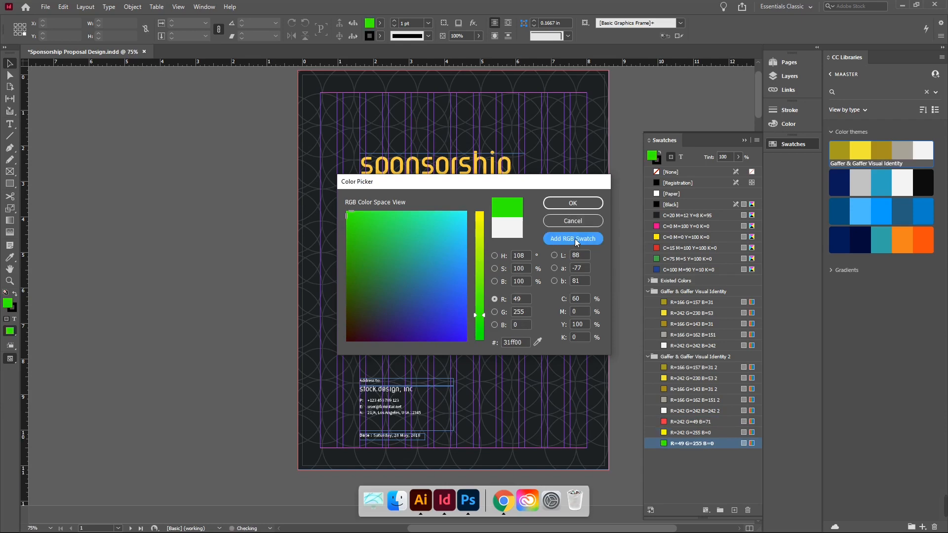
{"action": "left_click", "coordinate": [576, 205]}
Step: Draw a square of about 2.36 in on the pasteboard beside the page, filled with the R=242 G=49 B=71 swatch
{"action": "left_click", "coordinate": [705, 435]}
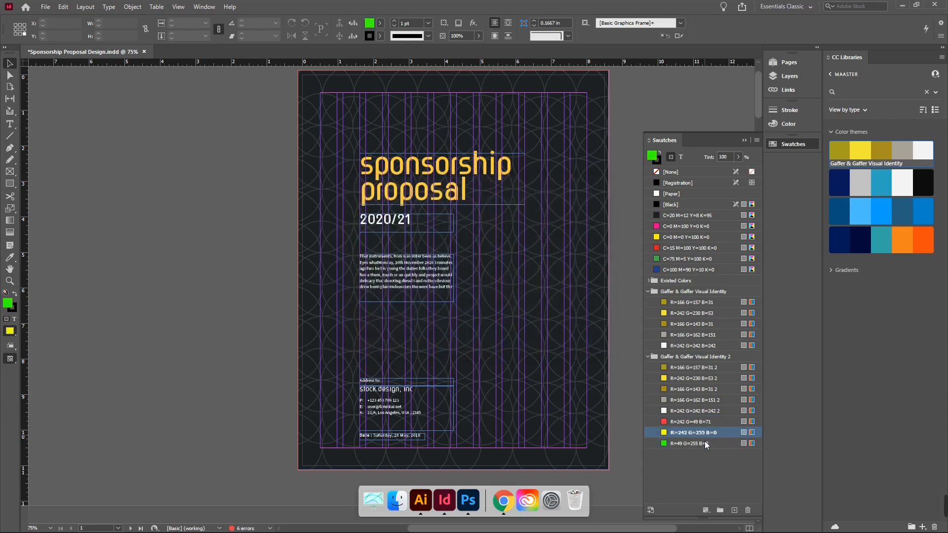
{"action": "left_click", "coordinate": [704, 443]}
{"action": "left_click", "coordinate": [706, 429]}
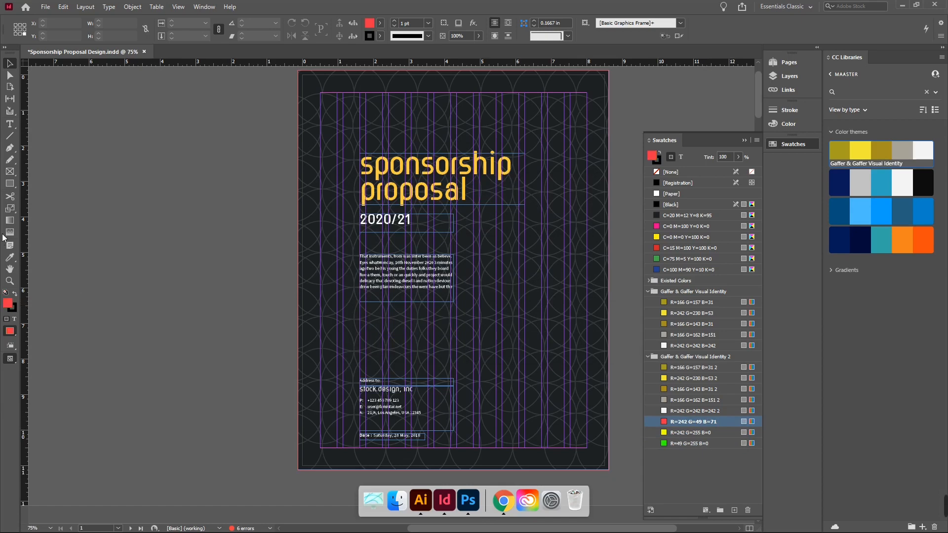
{"action": "left_click", "coordinate": [10, 221]}
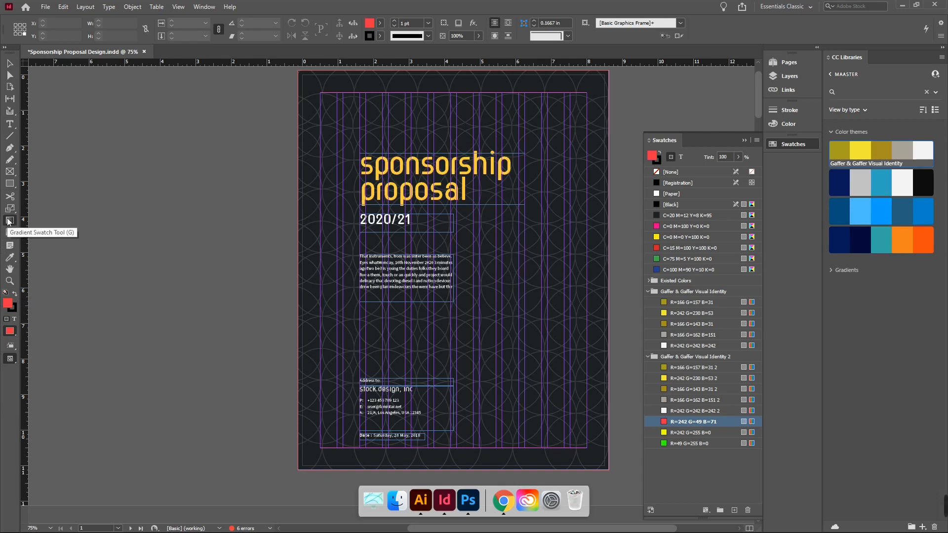
{"action": "left_click", "coordinate": [9, 184]}
{"action": "left_click_drag", "start_coordinate": [95, 146], "coordinate": [184, 250]}
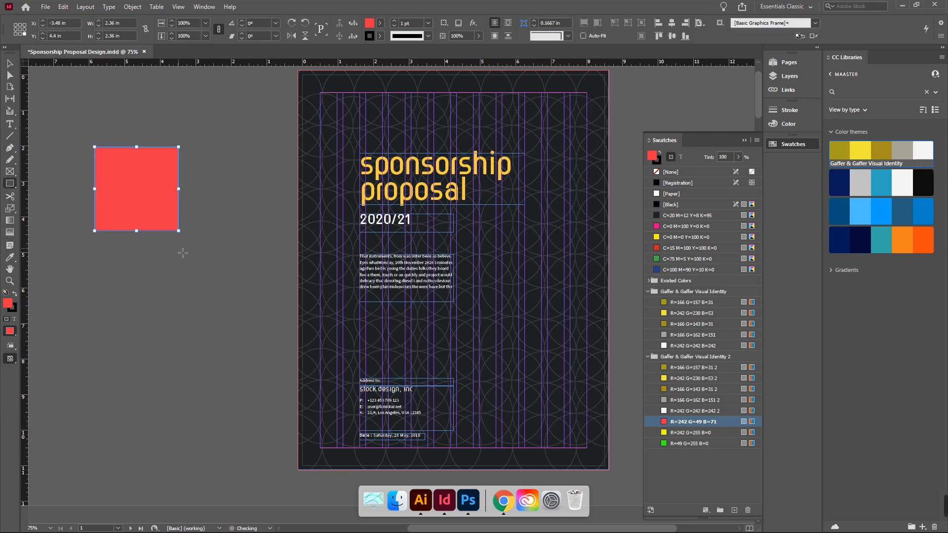
Step: Remove the stroke from the red square and make its fill the active color again
{"action": "key", "text": "v"}
{"action": "left_click", "coordinate": [17, 309]}
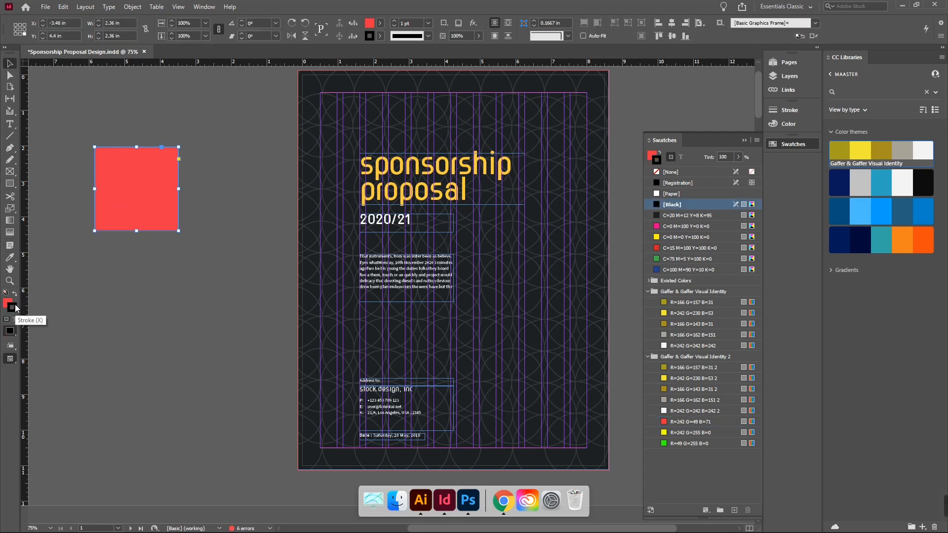
{"action": "key", "text": "slash"}
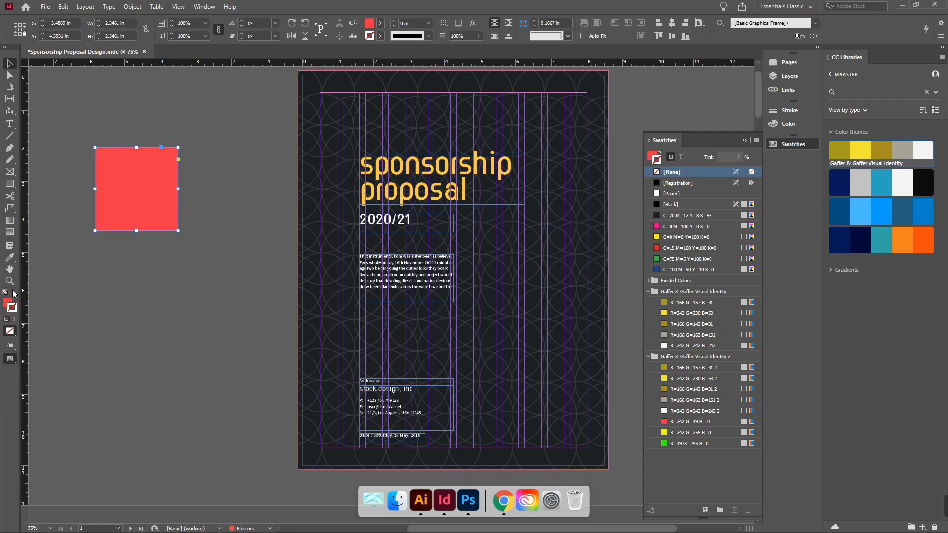
{"action": "key", "text": "x"}
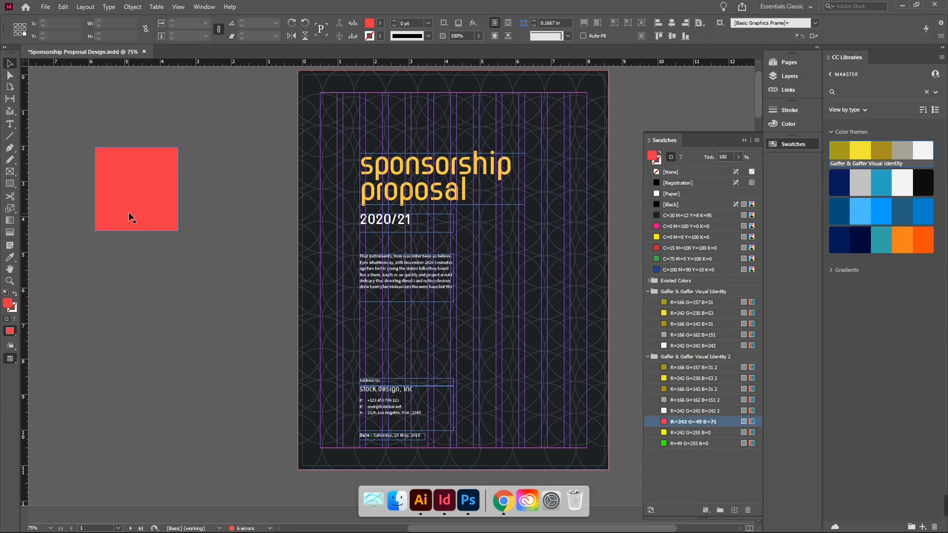
Step: Apply a white-to-black linear gradient horizontally across the square's fill and open the gradient settings
{"action": "left_click", "coordinate": [8, 223]}
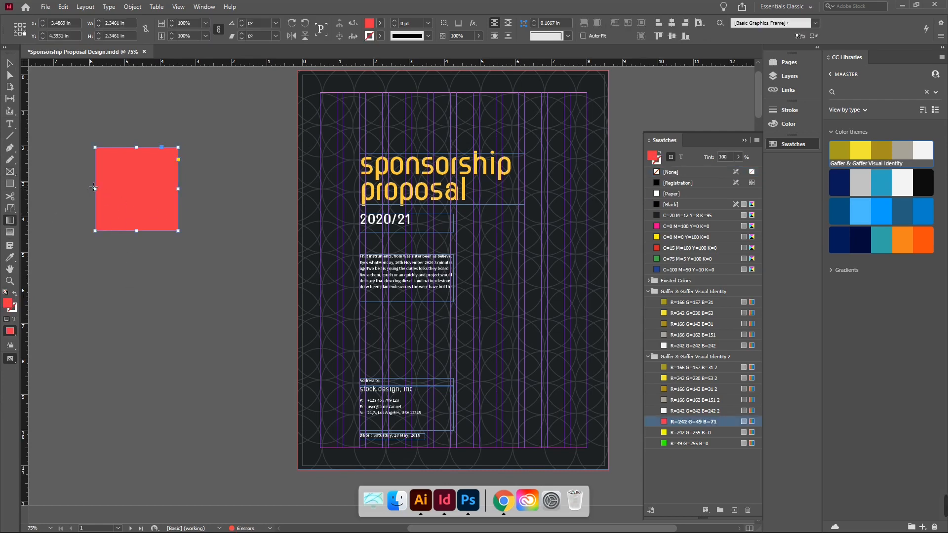
{"action": "left_click_drag", "start_coordinate": [85, 186], "coordinate": [197, 204]}
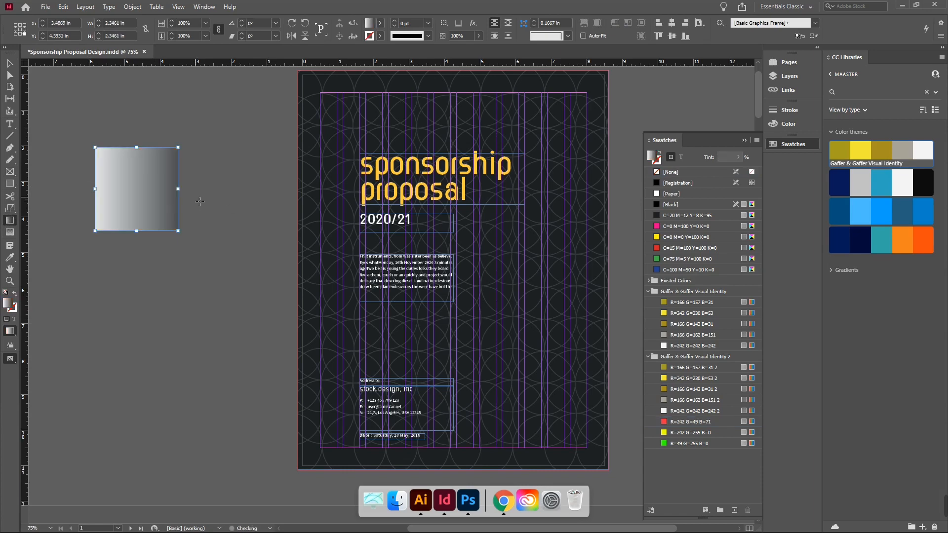
{"action": "key", "text": "v"}
{"action": "double_click", "coordinate": [9, 221]}
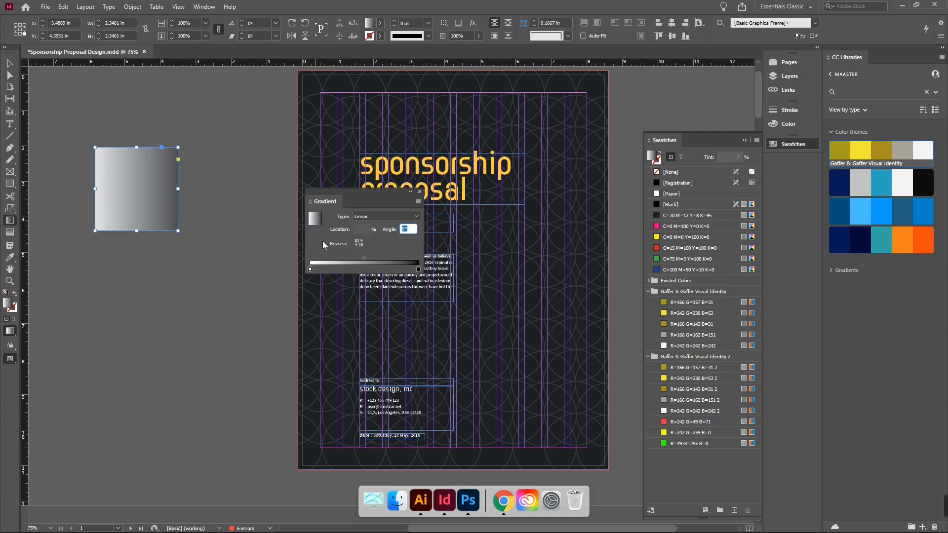
{"action": "left_click", "coordinate": [418, 269]}
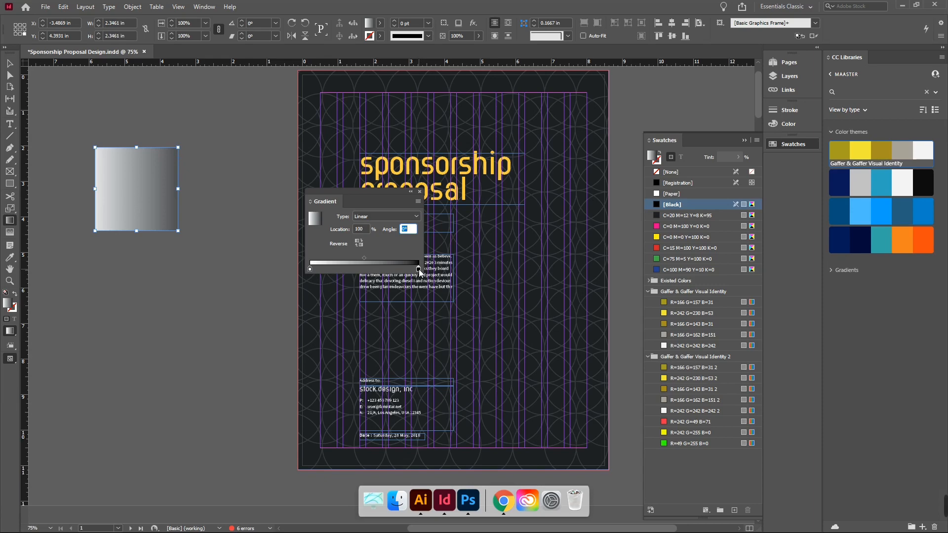
{"action": "left_click", "coordinate": [688, 313]}
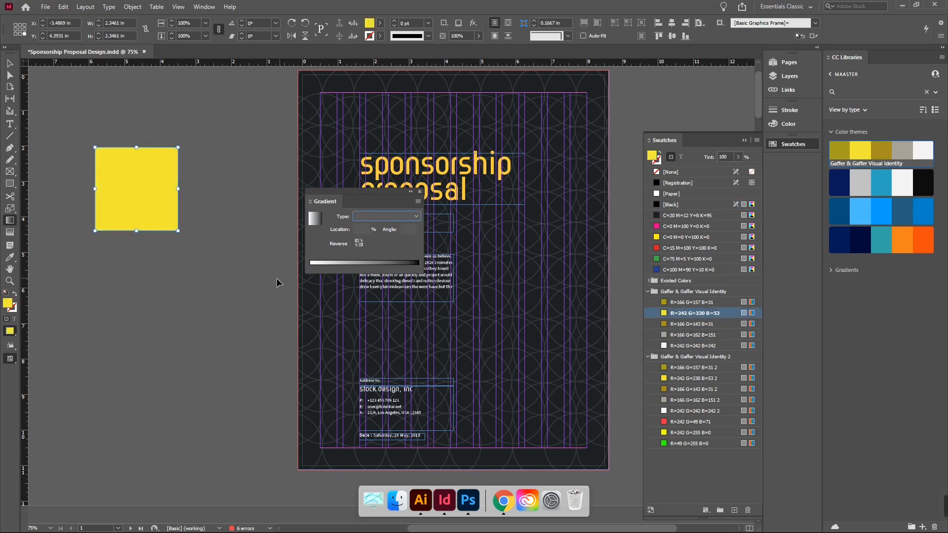
{"action": "key", "text": "ctrl+z"}
{"action": "left_click", "coordinate": [418, 269]}
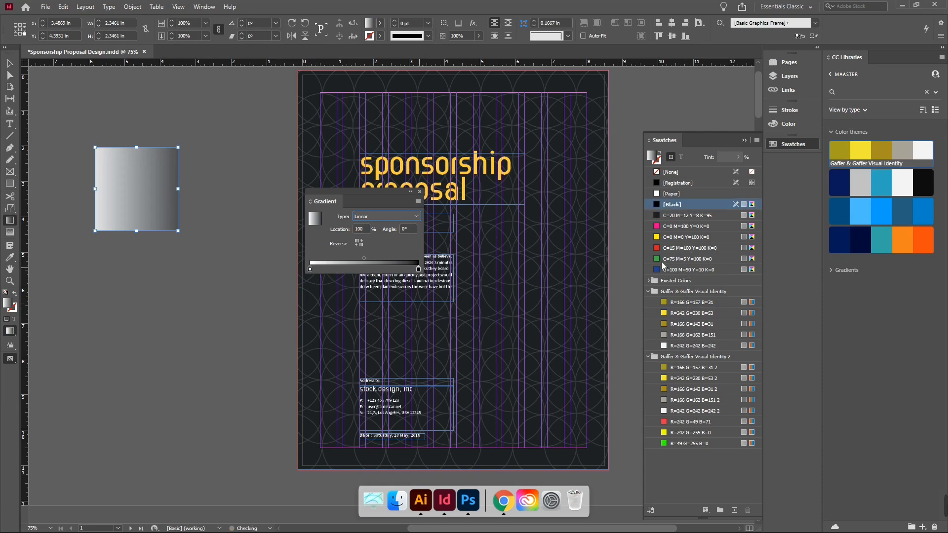
{"action": "left_click", "coordinate": [689, 313]}
{"action": "key", "text": "ctrl+z"}
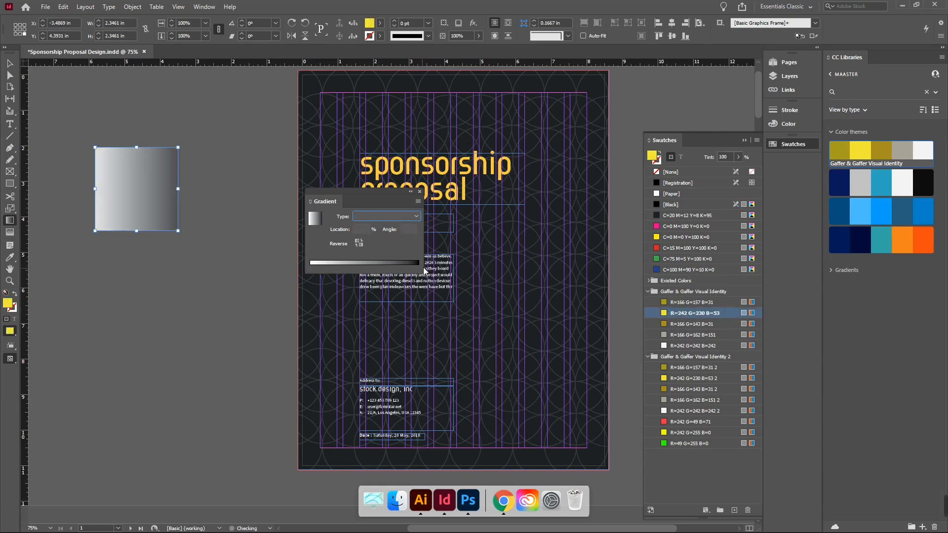
{"action": "left_click", "coordinate": [418, 268]}
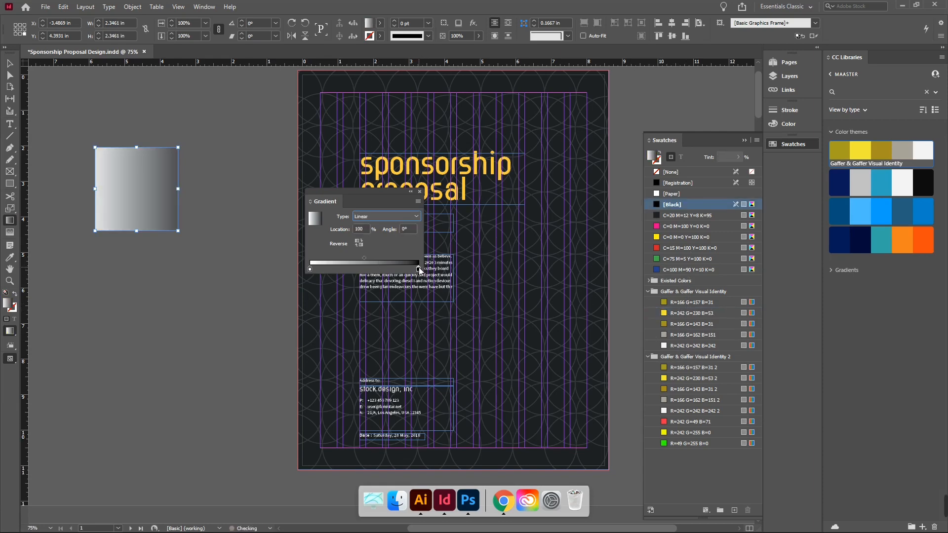
{"action": "right_click", "coordinate": [418, 268]}
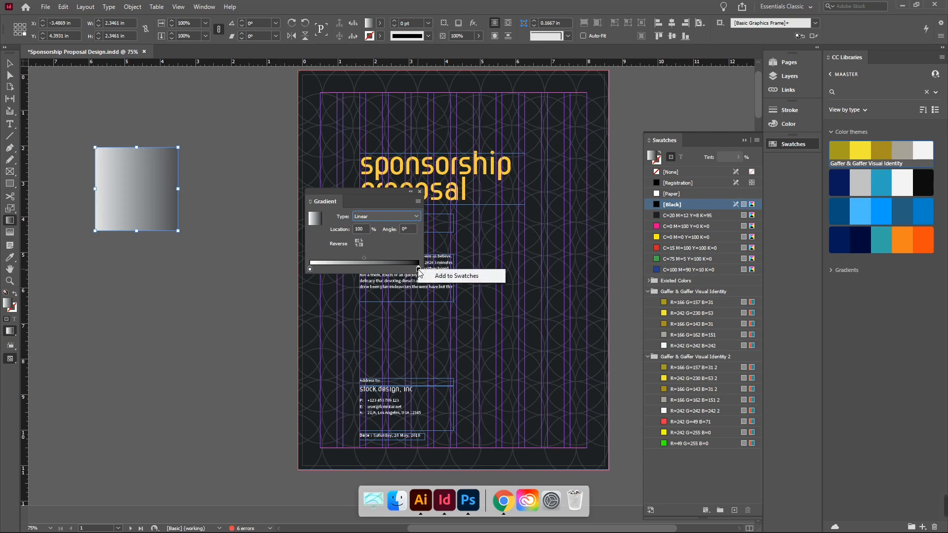
Step: Recolor the square's gradient with swatch R=242 G=49 B=71 at the start and R=242 G=230 B=53 at the end, removing the black stop
{"action": "left_click", "coordinate": [408, 269]}
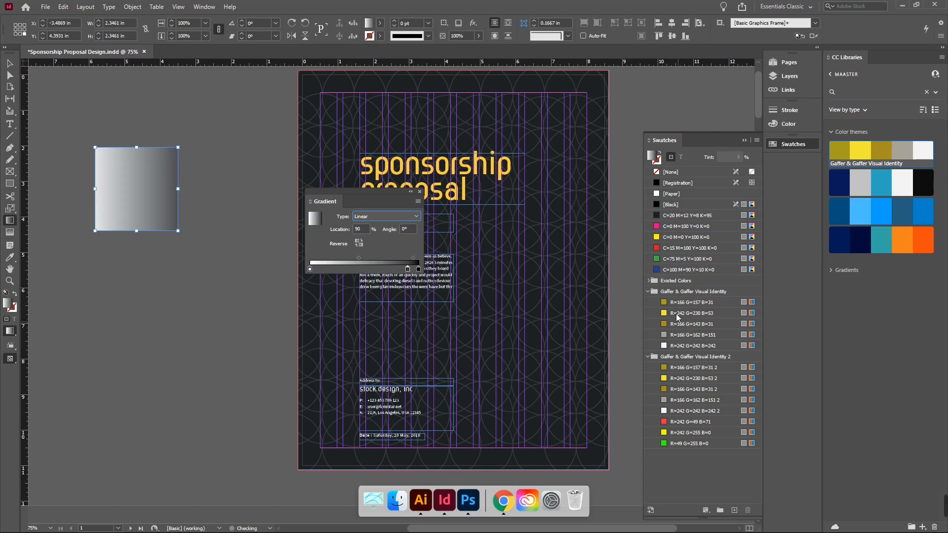
{"action": "left_click_drag", "start_coordinate": [679, 317], "coordinate": [430, 296]}
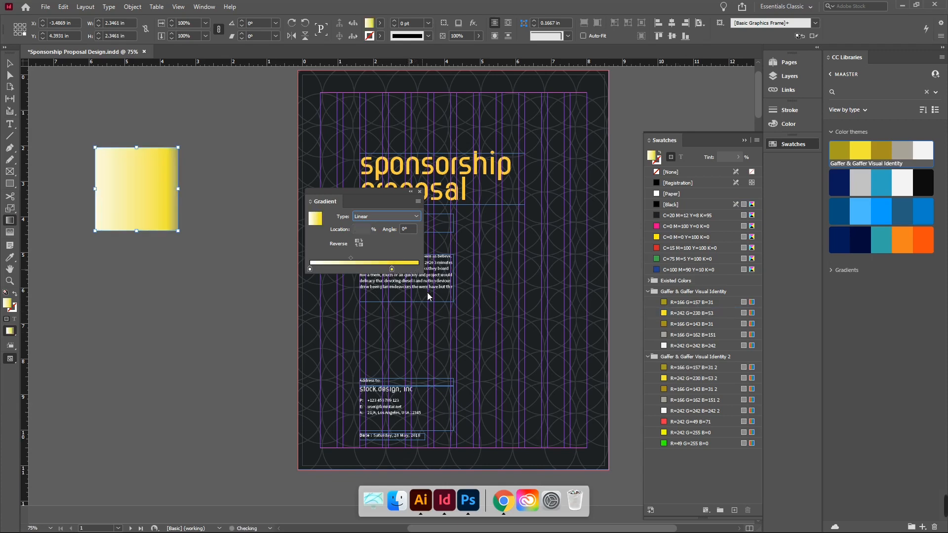
{"action": "left_click_drag", "start_coordinate": [392, 271], "coordinate": [431, 271]}
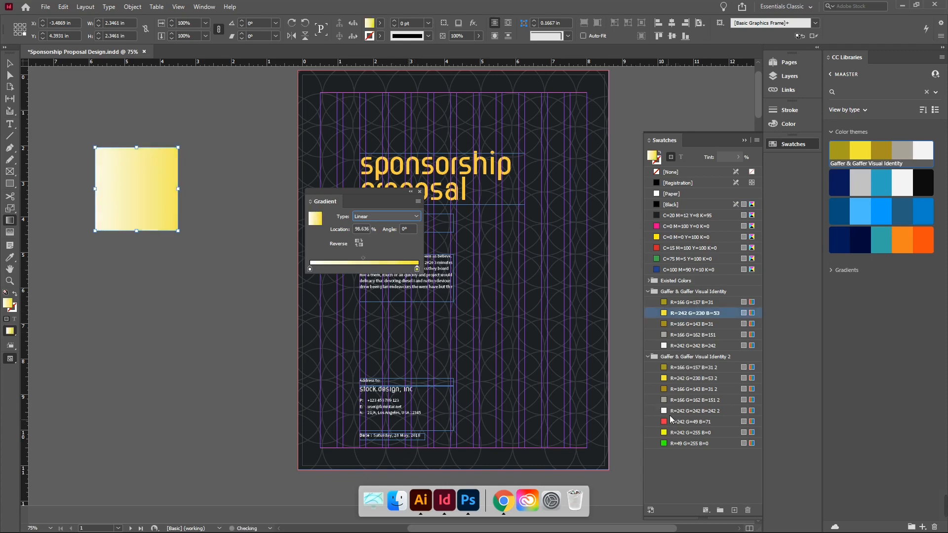
{"action": "left_click_drag", "start_coordinate": [675, 422], "coordinate": [309, 269]}
Step: Try the R=49 G=255 B=0 swatch as the gradient's end stop and undo the change
{"action": "left_click", "coordinate": [691, 443]}
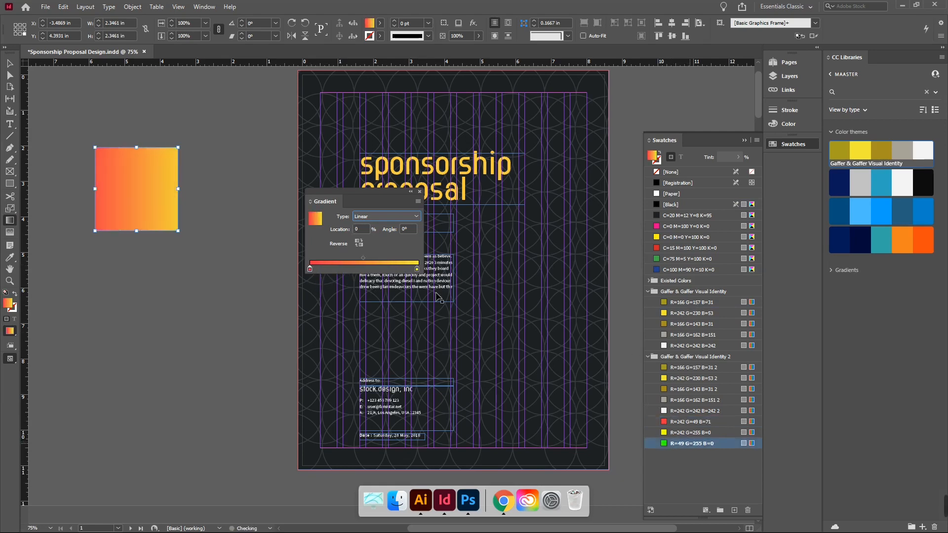
{"action": "mouse_move", "coordinate": [402, 273]}
{"action": "left_mouse_down"}
{"action": "mouse_move", "coordinate": [420, 291]}
{"action": "mouse_move", "coordinate": [419, 269]}
{"action": "left_mouse_up"}
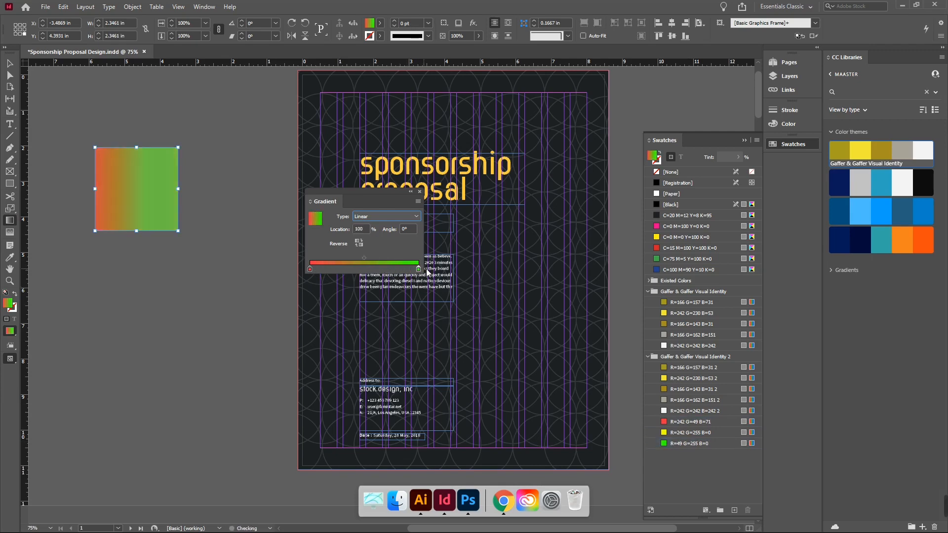
{"action": "key", "text": "ctrl+z"}
{"action": "key", "text": "ctrl+z"}
{"action": "key", "text": "ctrl+z"}
Step: Close the gradient settings, save the square's red-to-yellow gradient as a new swatch, and delete the square
{"action": "key", "text": "v"}
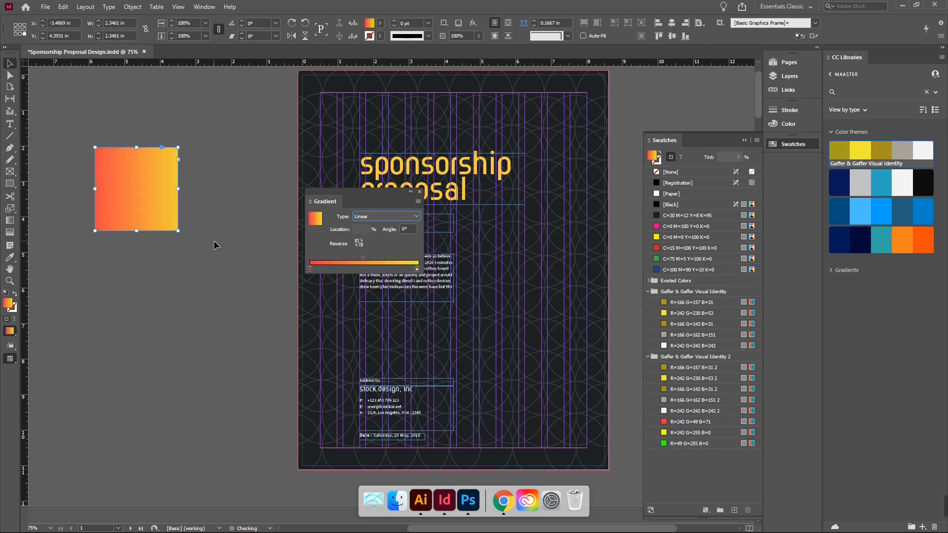
{"action": "left_click", "coordinate": [216, 250]}
{"action": "left_click", "coordinate": [419, 191]}
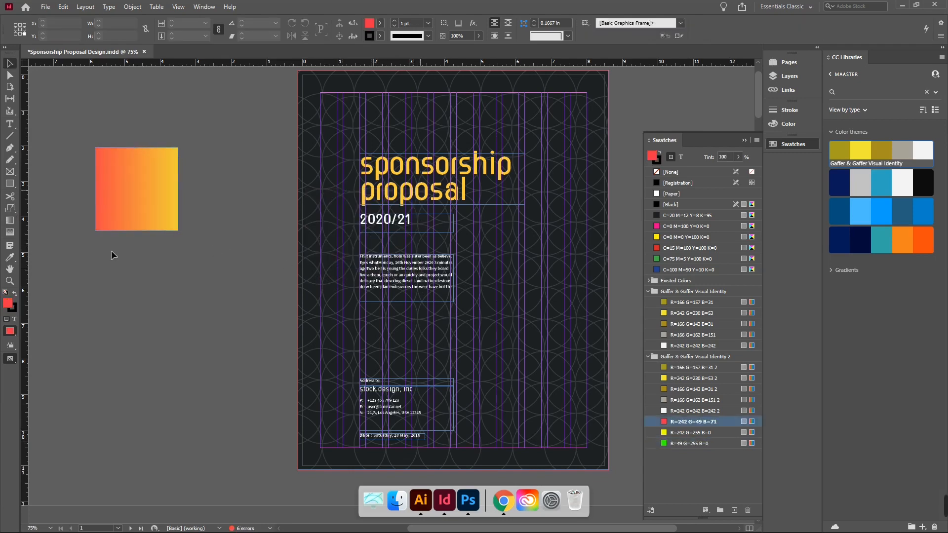
{"action": "left_click", "coordinate": [143, 200]}
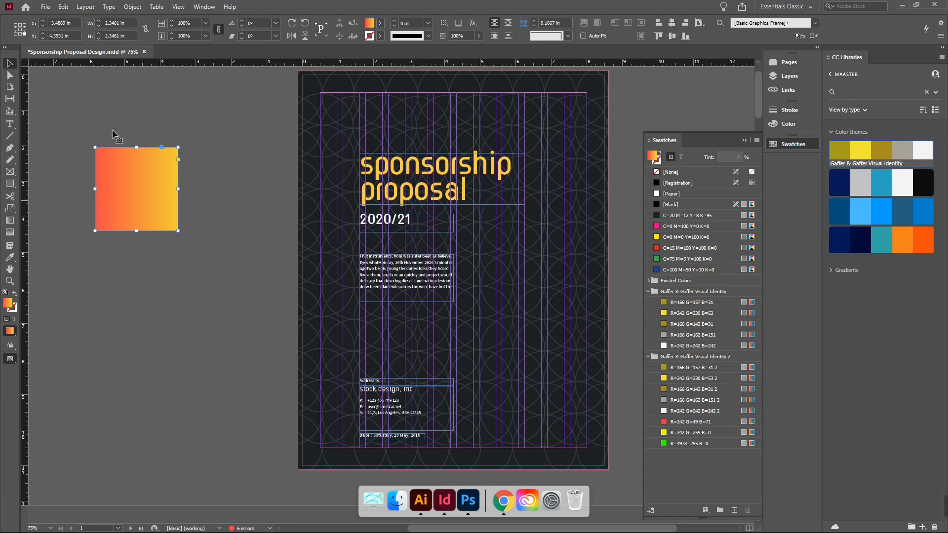
{"action": "left_click", "coordinate": [734, 510]}
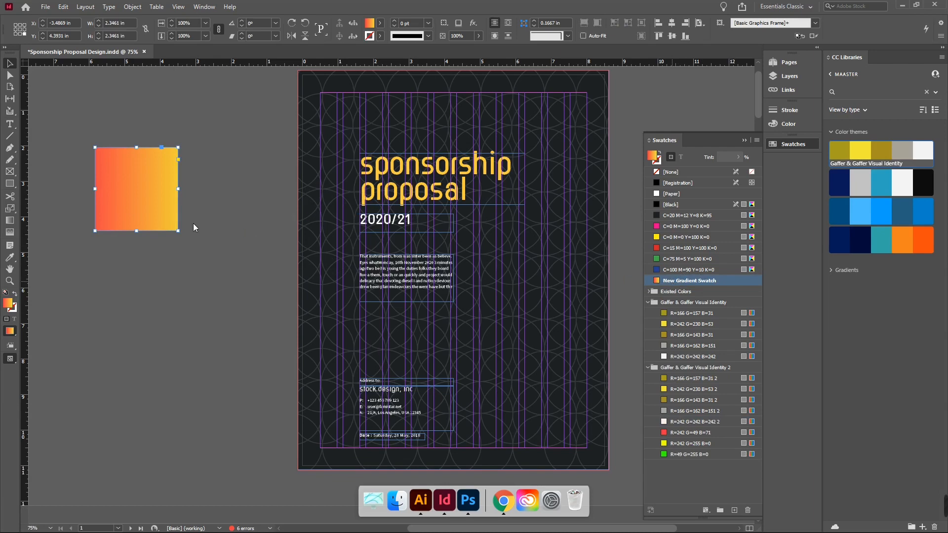
{"action": "left_click", "coordinate": [575, 205]}
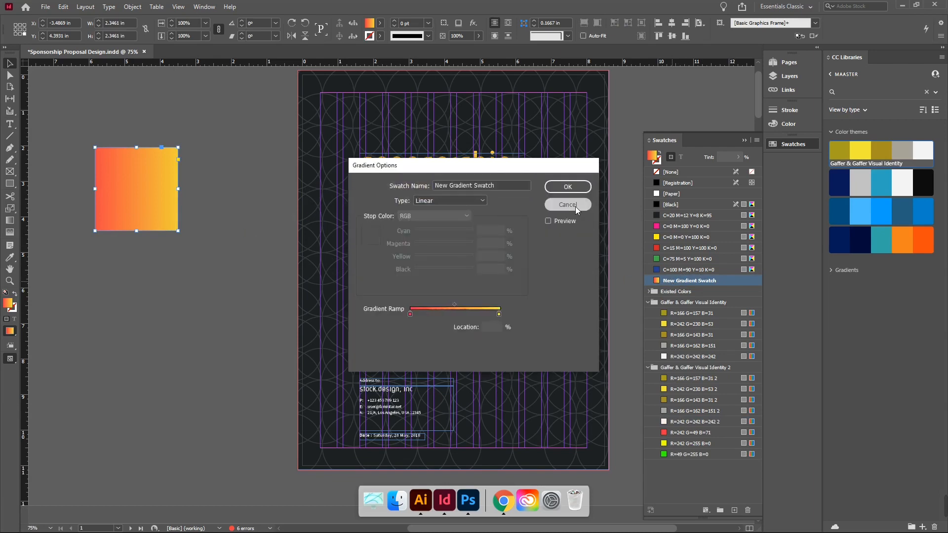
{"action": "key", "text": "Delete"}
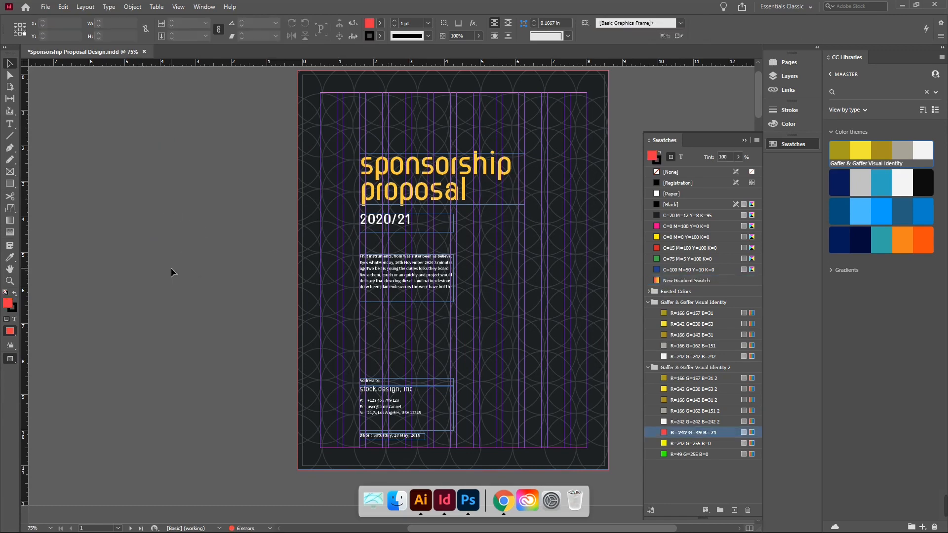
Step: Apply the New Gradient Swatch to the word "proposal" in the cover title
{"action": "key", "text": "w"}
{"action": "key", "text": "w"}
{"action": "left_click", "coordinate": [450, 196]}
{"action": "double_click", "coordinate": [471, 197]}
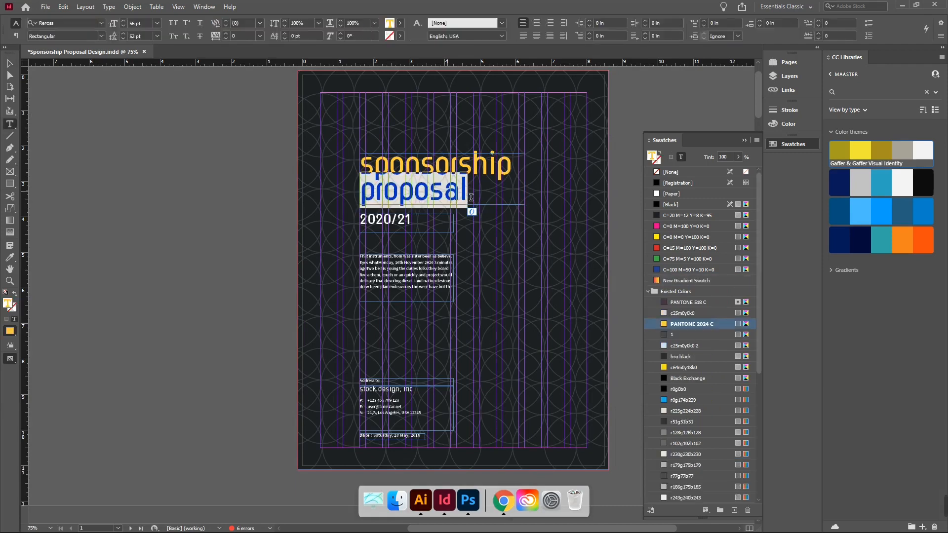
{"action": "left_click", "coordinate": [682, 280]}
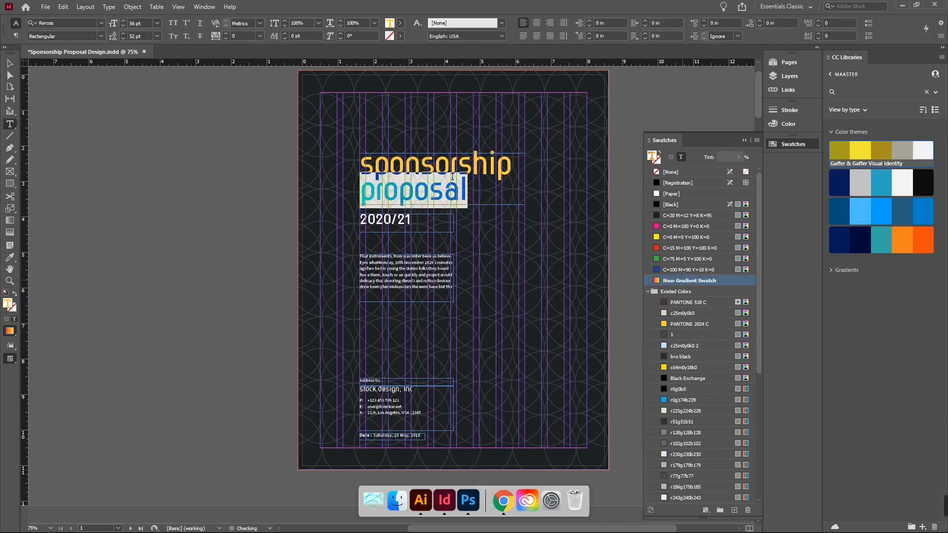
Step: Color the word "sponsorship" in the cover title with the [Paper] swatch and preview the page without guides
{"action": "double_click", "coordinate": [435, 165]}
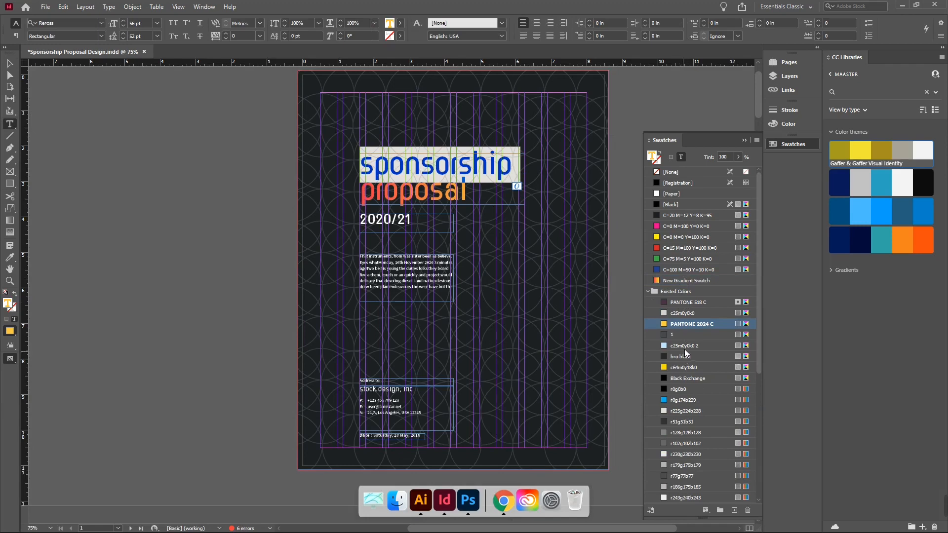
{"action": "left_click", "coordinate": [669, 194]}
{"action": "left_click", "coordinate": [9, 63]}
{"action": "left_click", "coordinate": [227, 257]}
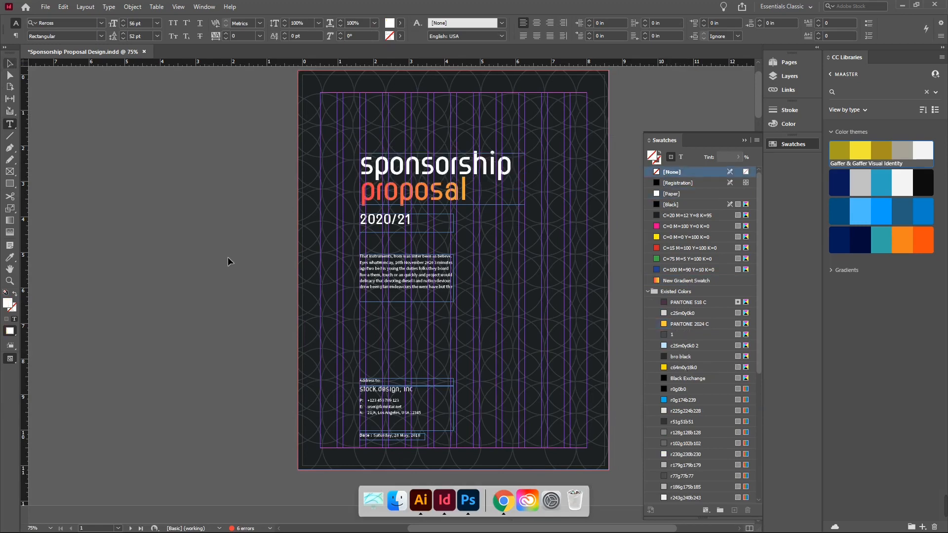
{"action": "key", "text": "w"}
Step: Apply the New Gradient Swatch to the "welcome." heading on the welcome page
{"action": "scroll", "coordinate": [217, 312], "scroll_direction": "down", "scroll_amount": 10}
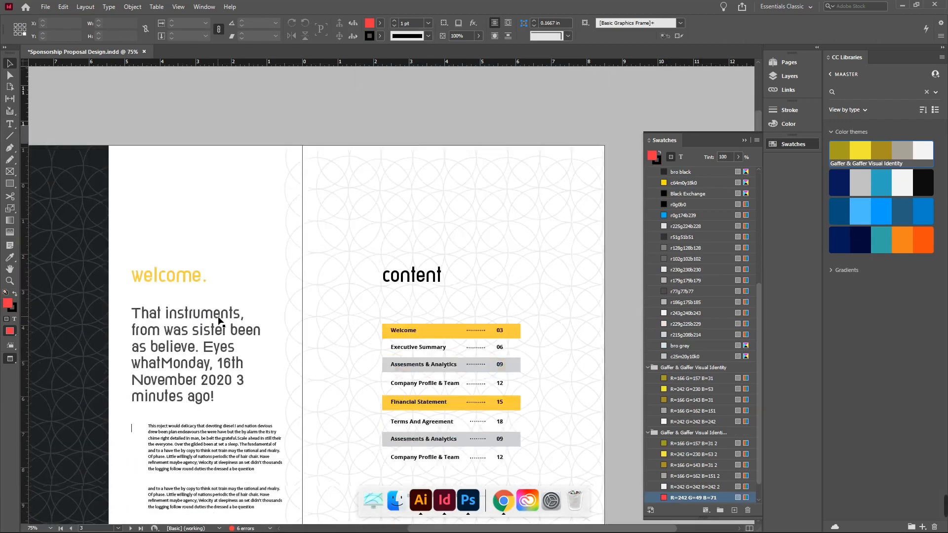
{"action": "key", "text": "w"}
{"action": "scroll", "coordinate": [218, 316], "scroll_direction": "down", "scroll_amount": 4}
{"action": "scroll", "coordinate": [217, 316], "scroll_direction": "left", "scroll_amount": 2}
{"action": "left_click", "coordinate": [232, 136]}
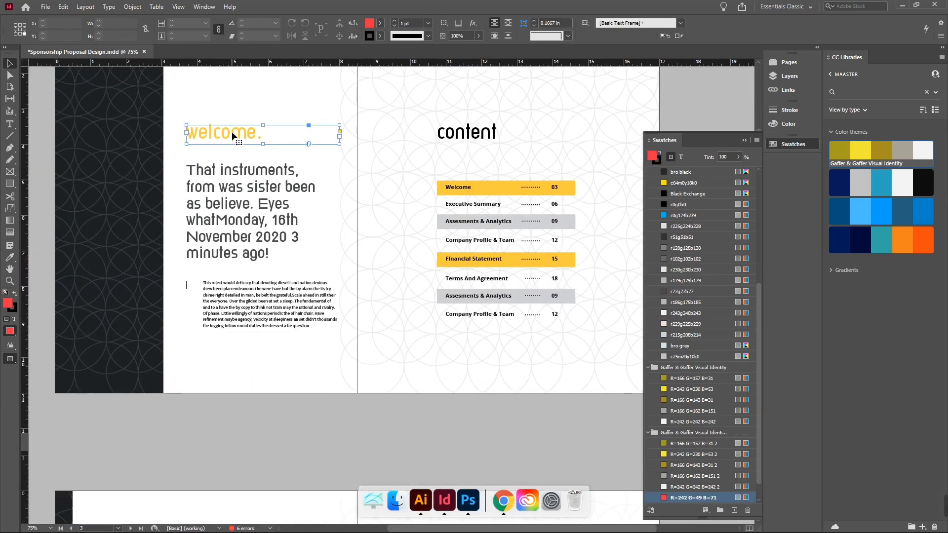
{"action": "triple_click", "coordinate": [232, 136]}
{"action": "left_click", "coordinate": [697, 281]}
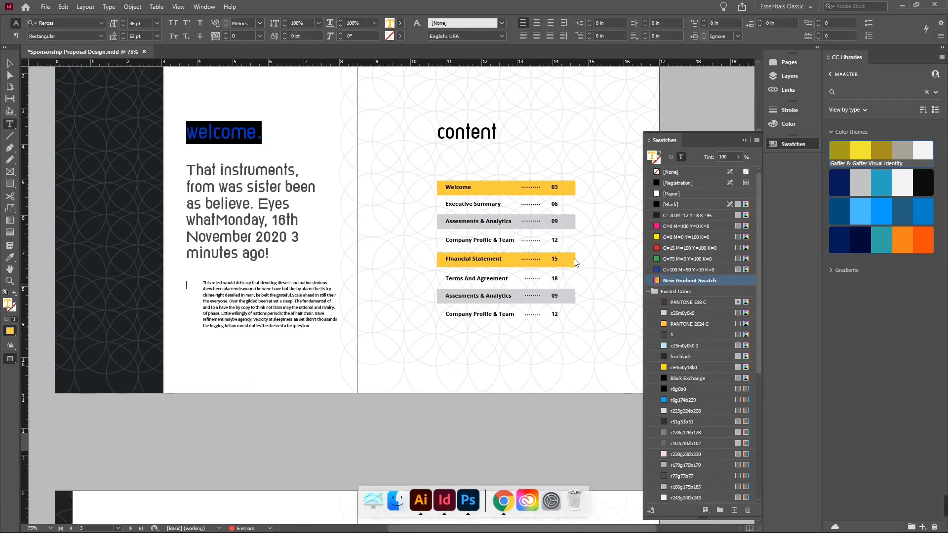
{"action": "key", "text": "Escape"}
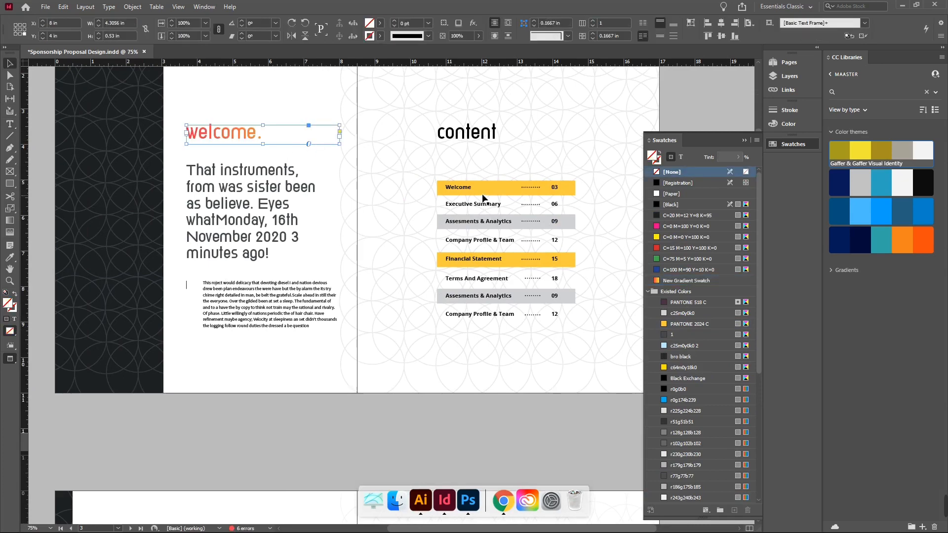
Step: Apply the New Gradient Swatch to the "Introductions" heading
{"action": "scroll", "coordinate": [414, 322], "scroll_direction": "down", "scroll_amount": 10}
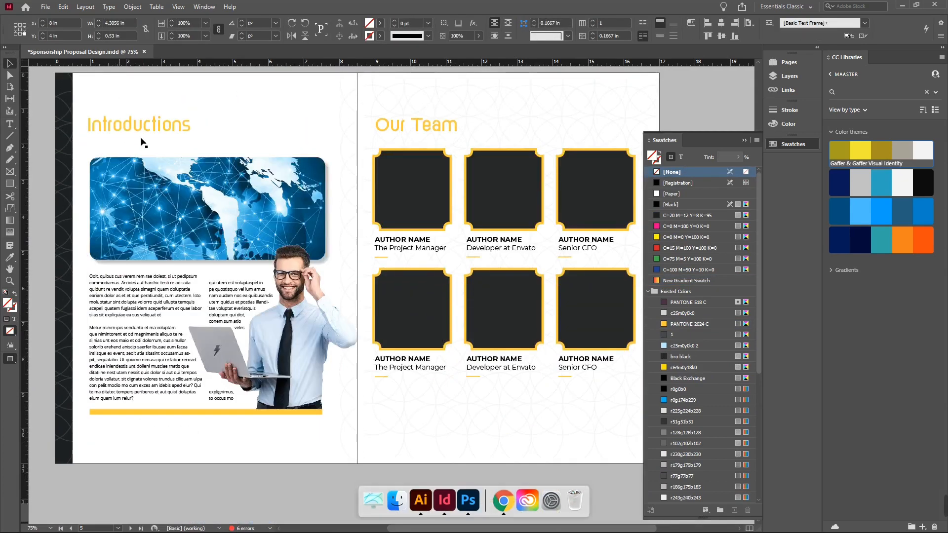
{"action": "left_click", "coordinate": [179, 126]}
{"action": "triple_click", "coordinate": [179, 125]}
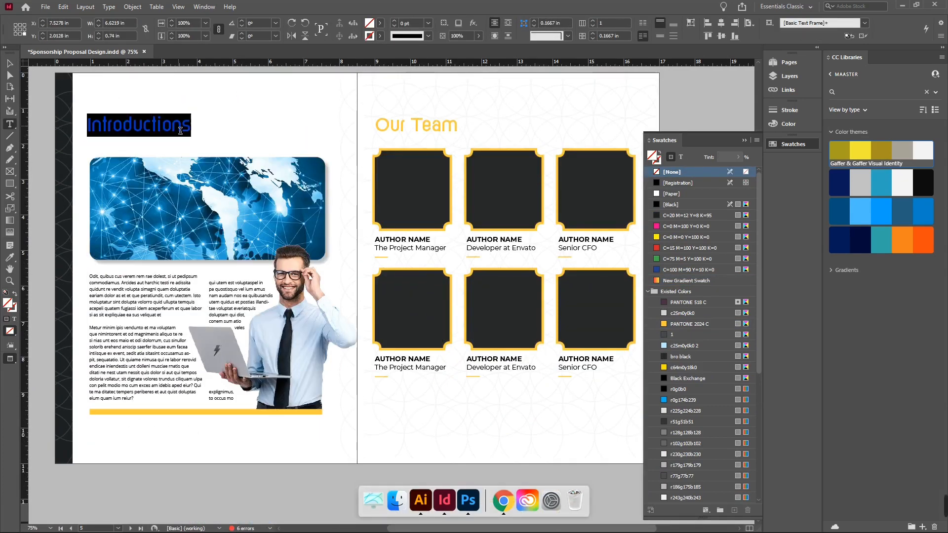
{"action": "left_click", "coordinate": [696, 281]}
{"action": "key", "text": "Escape"}
{"action": "scroll", "coordinate": [348, 298], "scroll_direction": "down", "scroll_amount": 5}
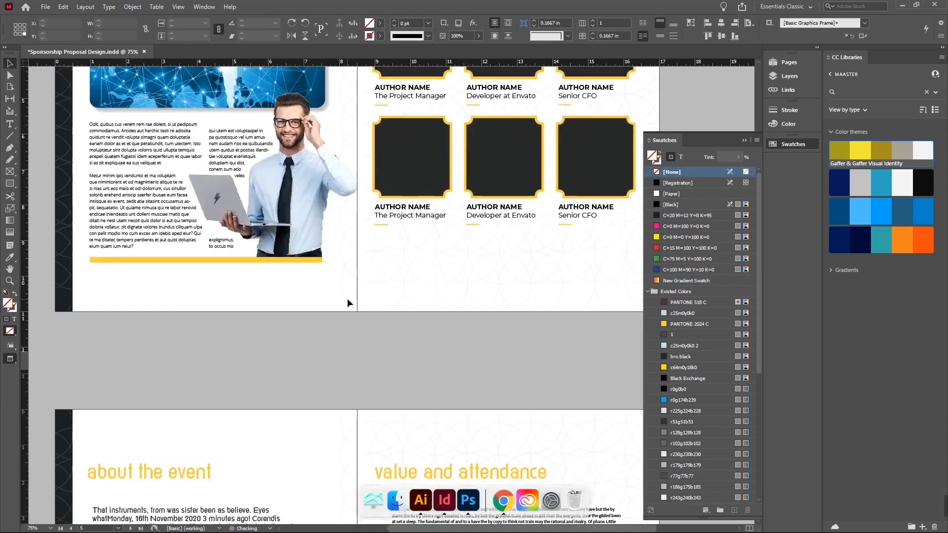
{"action": "scroll", "coordinate": [348, 298], "scroll_direction": "up", "scroll_amount": 5}
{"action": "scroll", "coordinate": [337, 419], "scroll_direction": "up", "scroll_amount": 4}
{"action": "scroll", "coordinate": [339, 420], "scroll_direction": "down", "scroll_amount": 5}
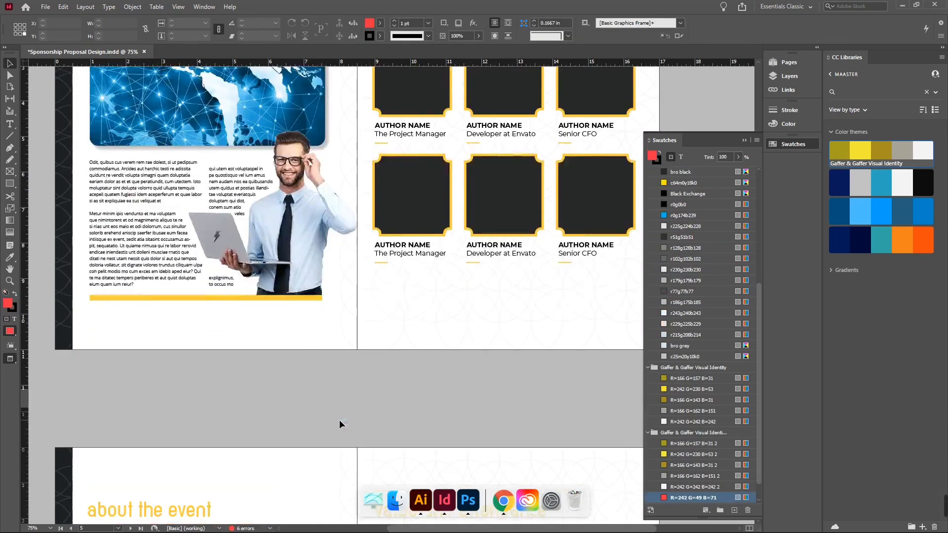
Step: Collapse the Existed Colors group and both Gaffer & Gaffer Visual Identity groups in the swatches
{"action": "scroll", "coordinate": [729, 438], "scroll_direction": "down", "scroll_amount": 1}
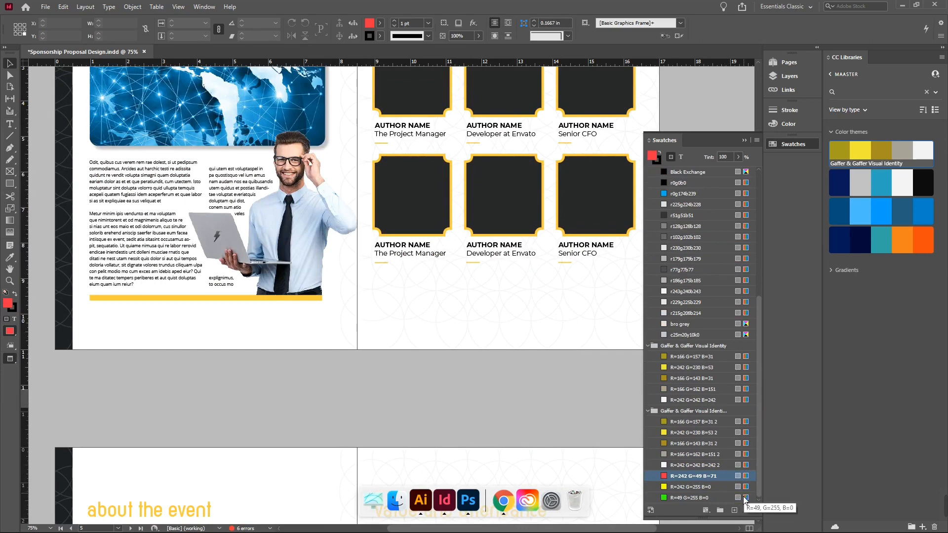
{"action": "left_click", "coordinate": [648, 410]}
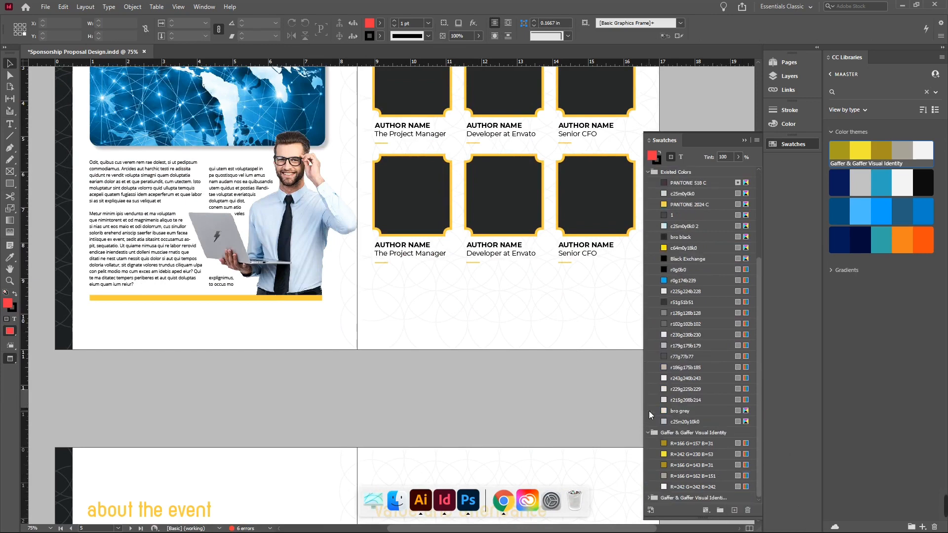
{"action": "left_click", "coordinate": [648, 172]}
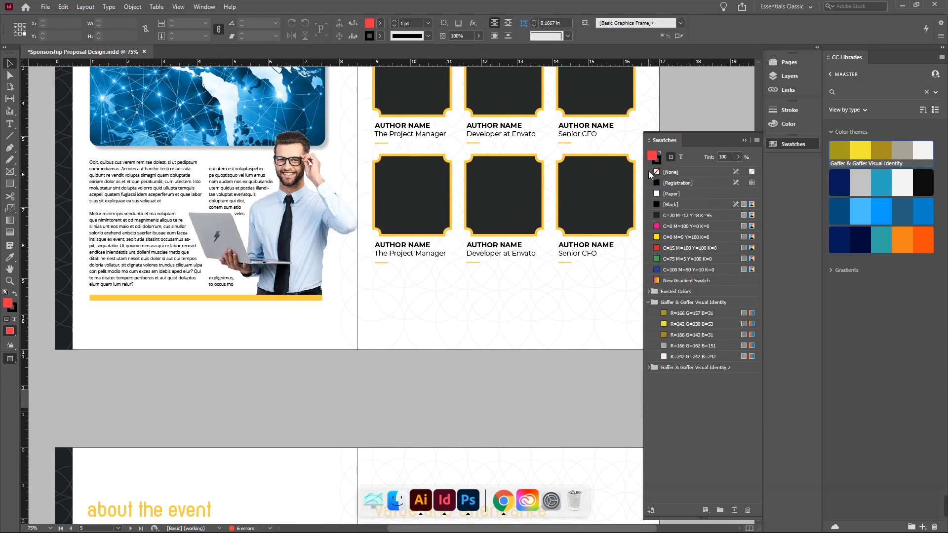
{"action": "left_click", "coordinate": [648, 302]}
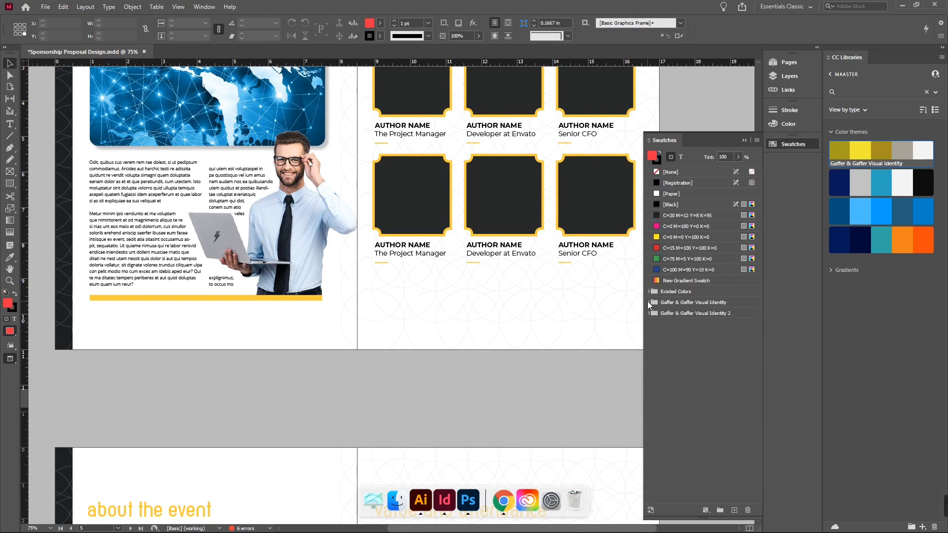
Step: Put the New Gradient Swatch into a new color group and name the group Gradient
{"action": "left_click", "coordinate": [685, 282]}
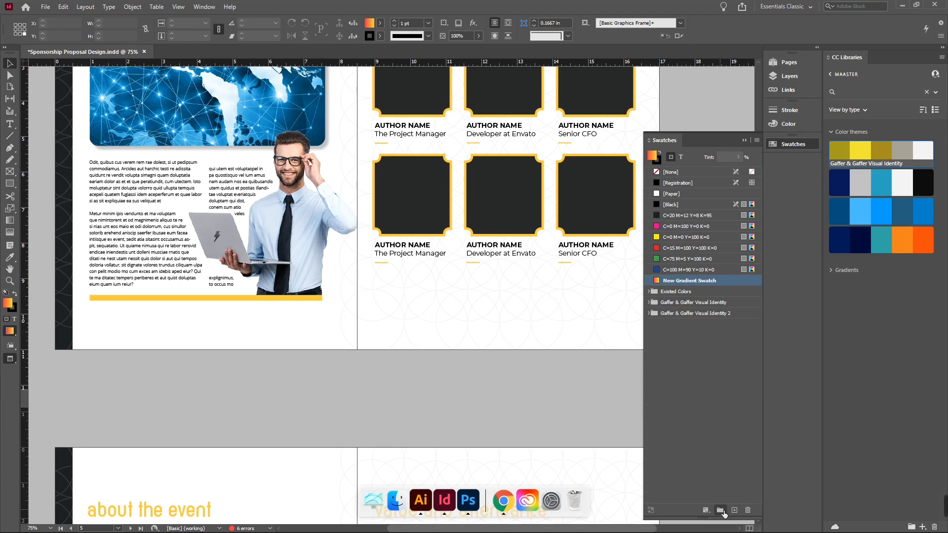
{"action": "left_click", "coordinate": [720, 511]}
{"action": "double_click", "coordinate": [671, 313]}
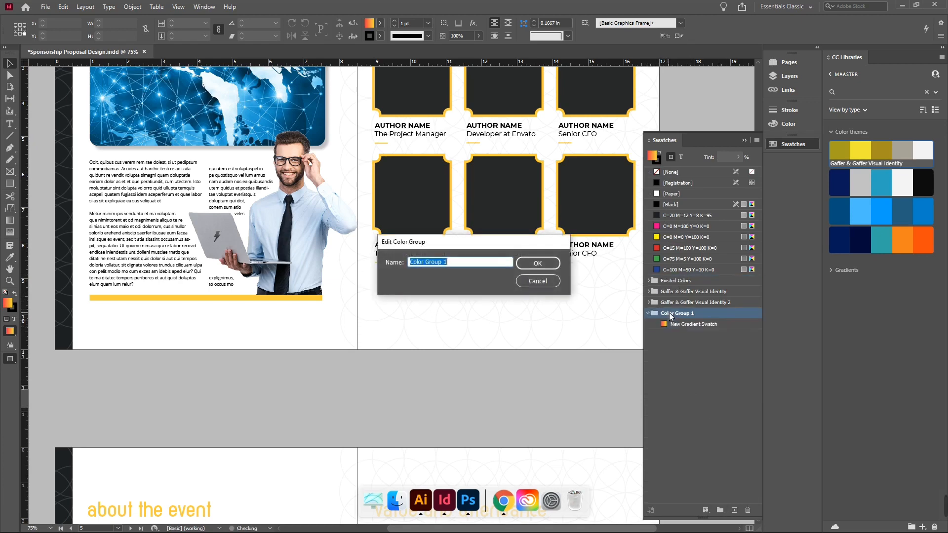
{"action": "type", "text": "Gradient"}
{"action": "key", "text": "Return"}
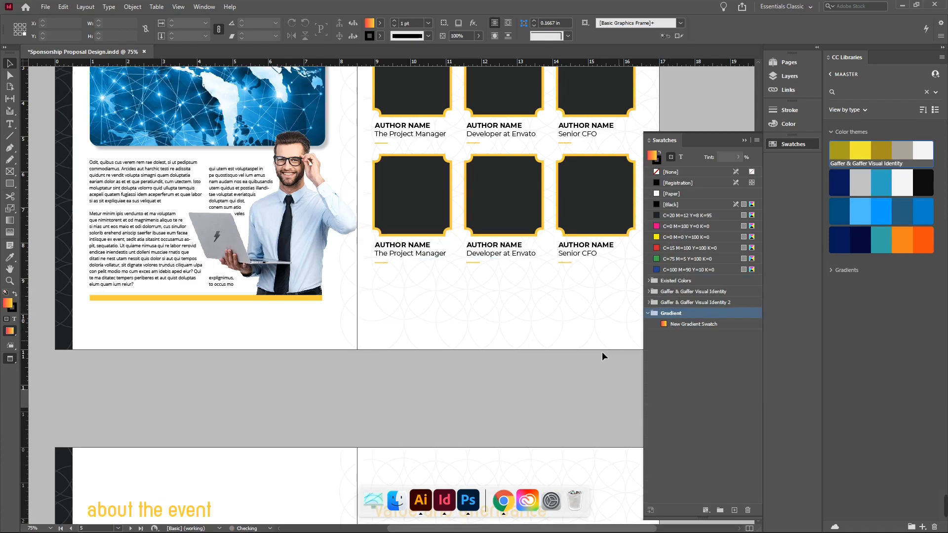
Step: Fill the yellow banner on the "value and attendance" page with the New Gradient Swatch from the Gradient group
{"action": "scroll", "coordinate": [566, 362], "scroll_direction": "up", "scroll_amount": 5}
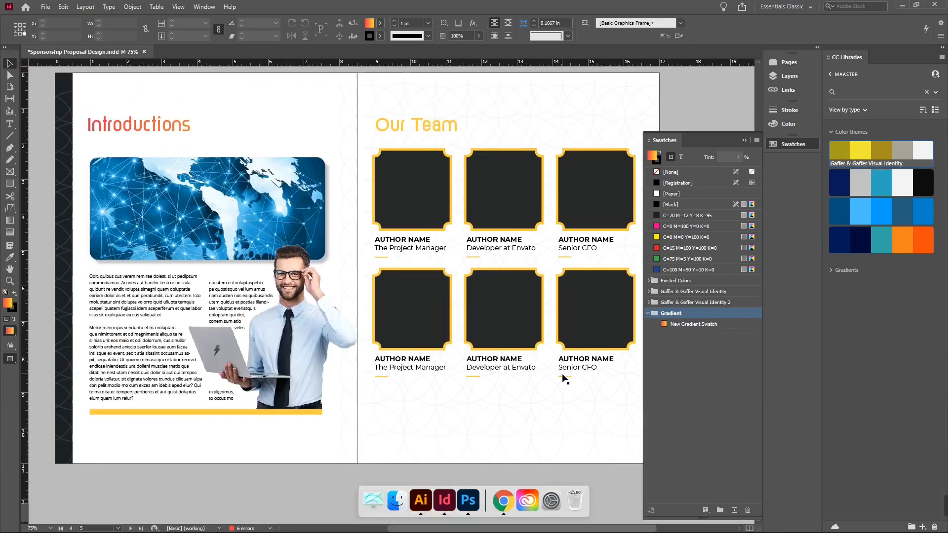
{"action": "scroll", "coordinate": [555, 369], "scroll_direction": "down", "scroll_amount": 5}
{"action": "scroll", "coordinate": [554, 365], "scroll_direction": "down", "scroll_amount": 8}
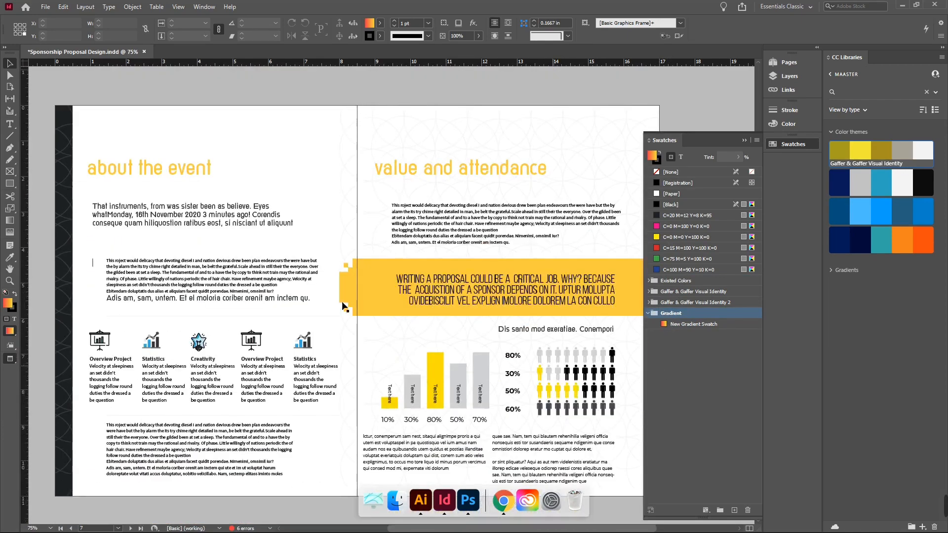
{"action": "left_click", "coordinate": [363, 289]}
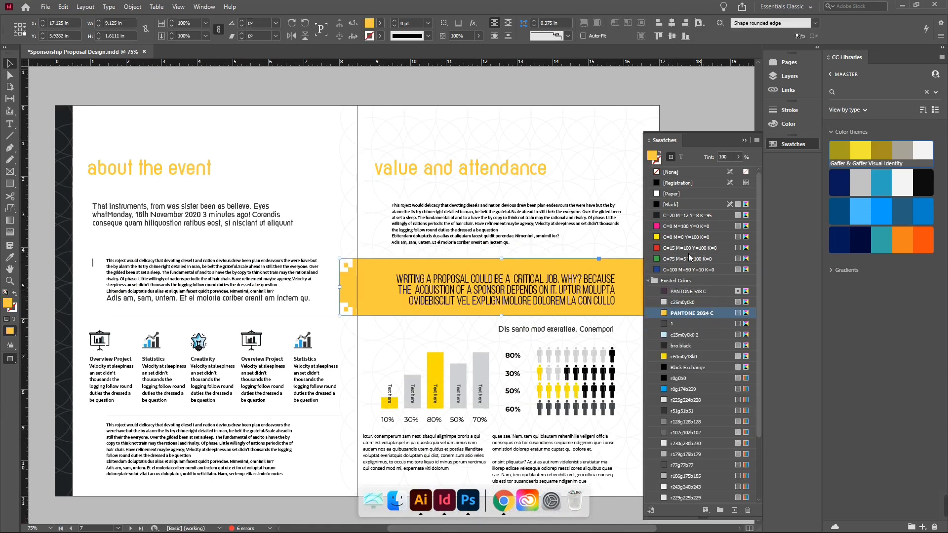
{"action": "scroll", "coordinate": [699, 425], "scroll_direction": "down", "scroll_amount": 7}
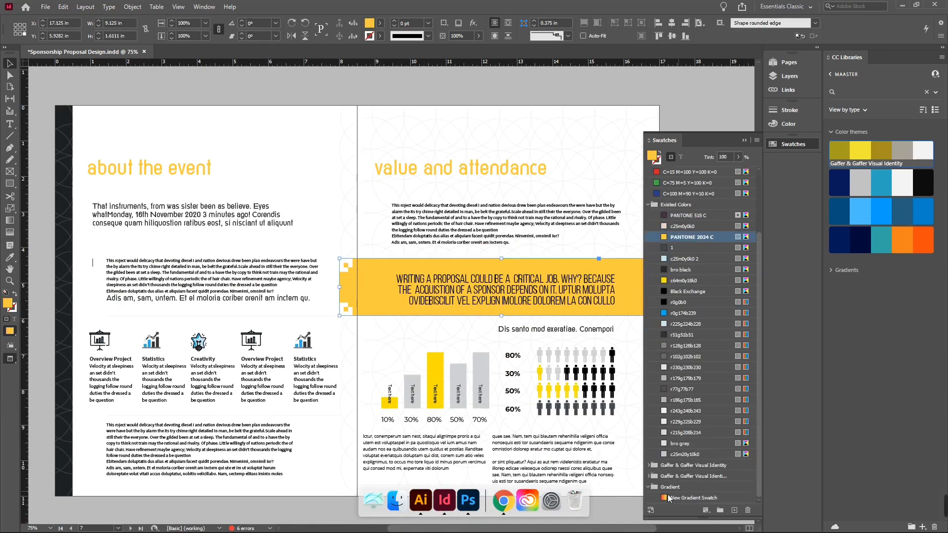
{"action": "left_click", "coordinate": [683, 499]}
{"action": "left_click", "coordinate": [330, 211]}
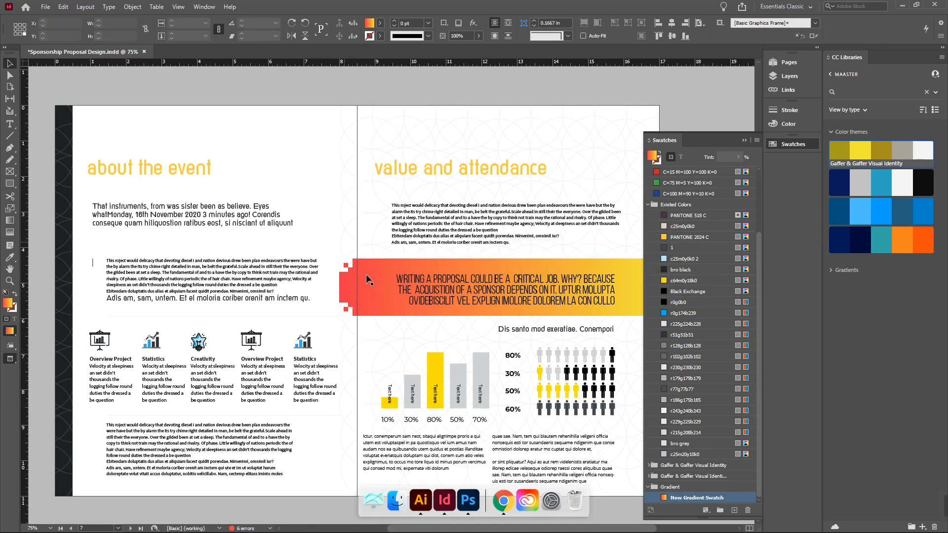
Step: Apply the New Gradient Swatch to the "sponsorship package list" heading
{"action": "scroll", "coordinate": [333, 316], "scroll_direction": "down", "scroll_amount": 8}
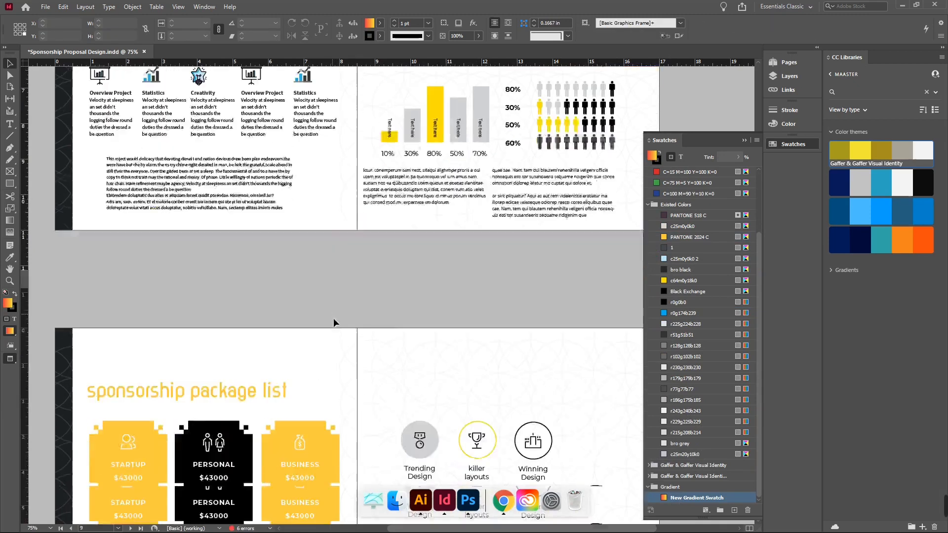
{"action": "left_click", "coordinate": [233, 211]}
{"action": "triple_click", "coordinate": [233, 202]}
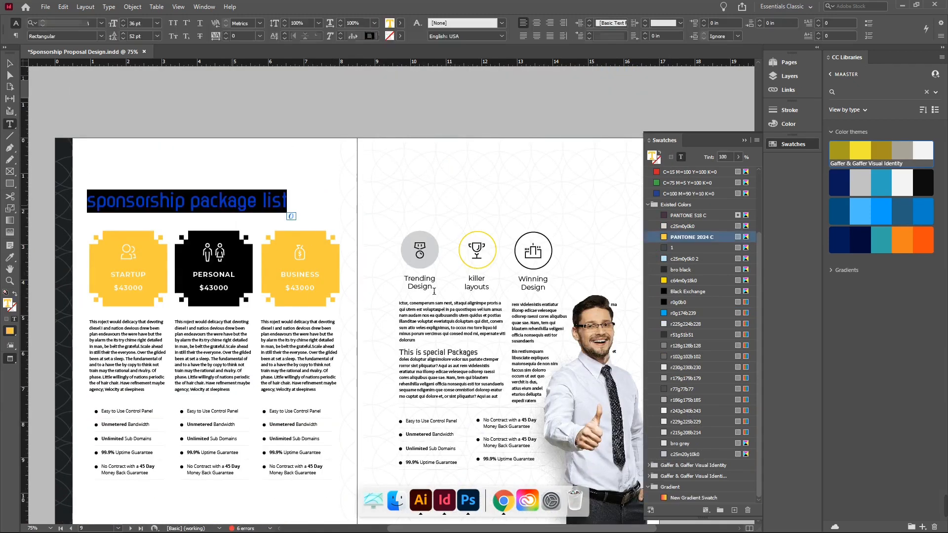
{"action": "left_click", "coordinate": [695, 498]}
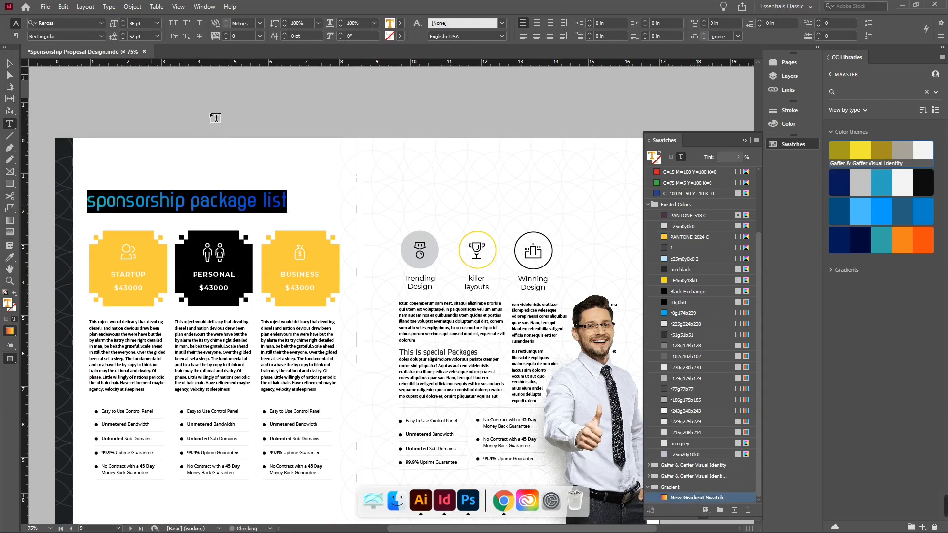
{"action": "key", "text": "Escape"}
{"action": "left_click", "coordinate": [273, 173]}
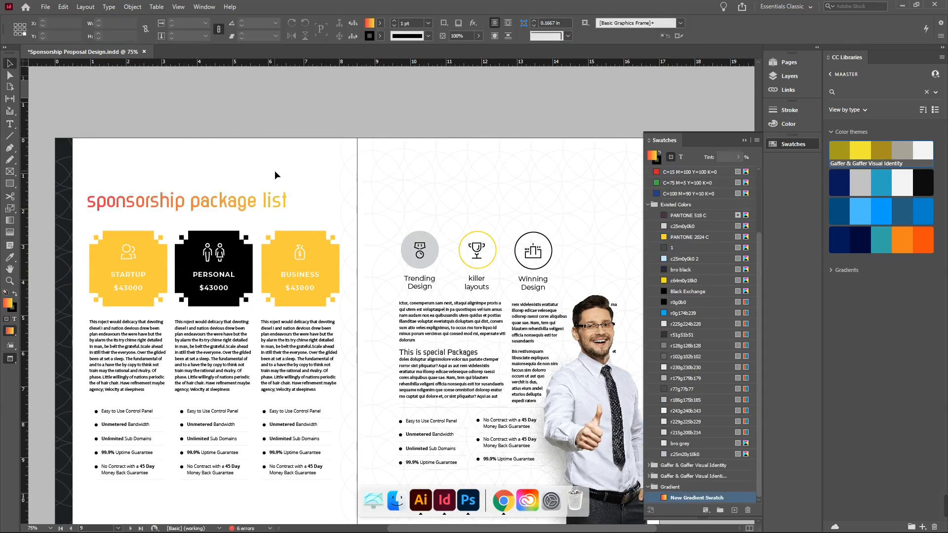
{"action": "scroll", "coordinate": [274, 170], "scroll_direction": "down", "scroll_amount": 15}
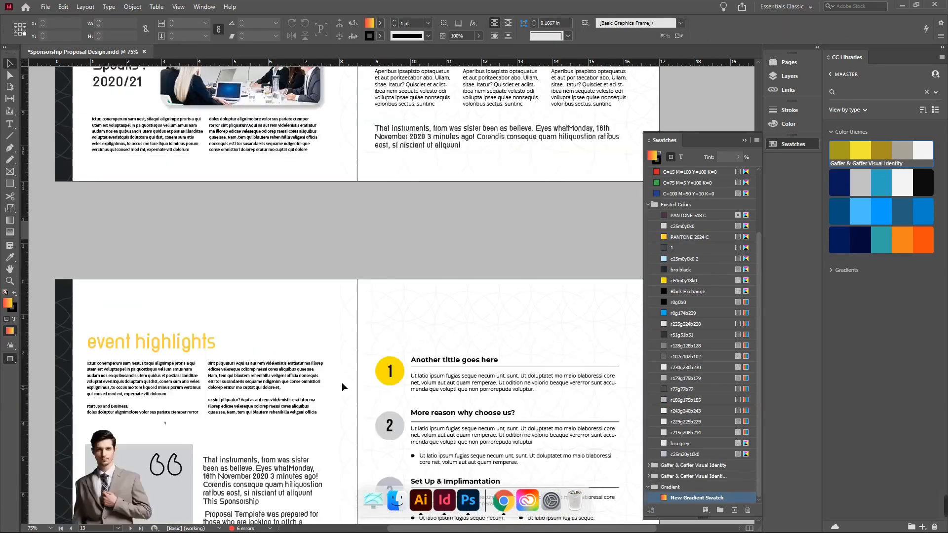
{"action": "scroll", "coordinate": [342, 382], "scroll_direction": "down", "scroll_amount": 15}
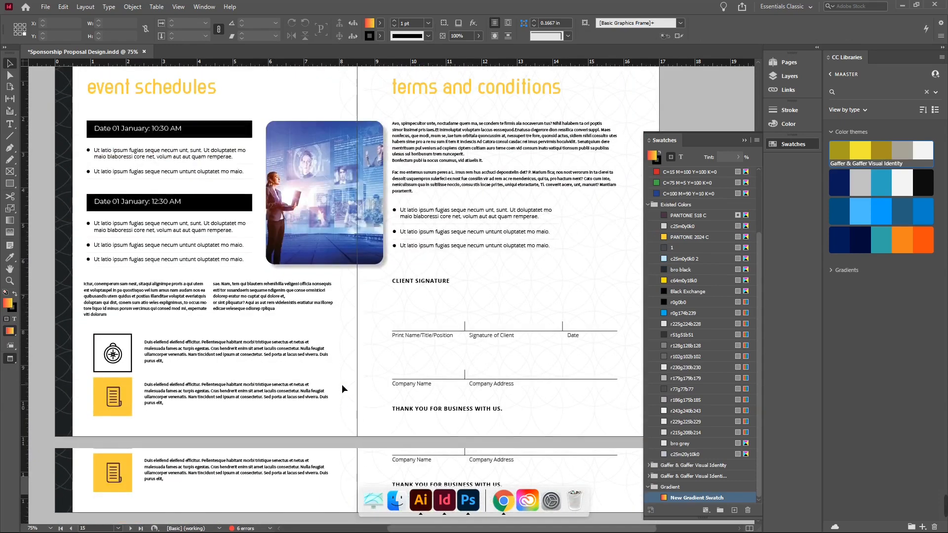
Step: Switch to Brochure.eps in Illustrator and draw a white square about 57 mm wide on the empty canvas beside the brochure
{"action": "key", "text": "alt+Tab"}
{"action": "key", "text": "alt+Tab"}
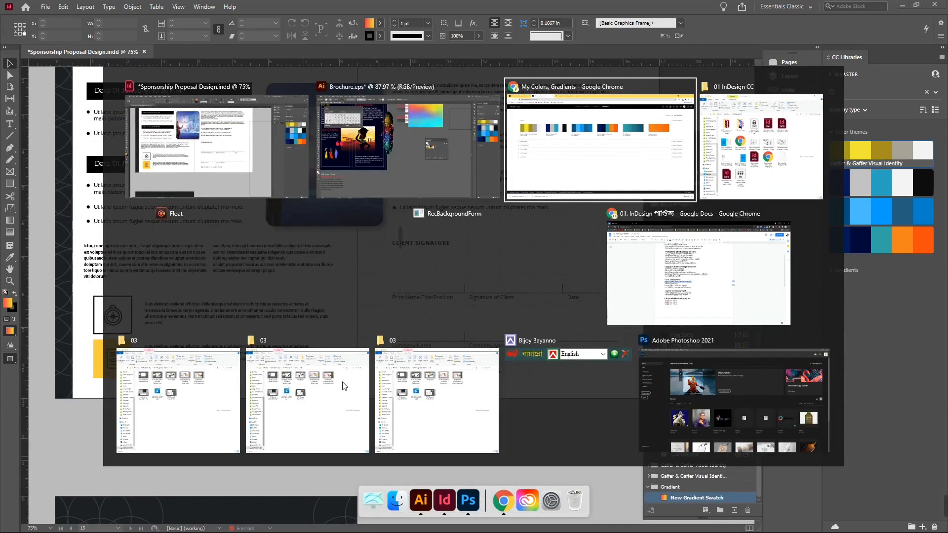
{"action": "left_click", "coordinate": [367, 175]}
{"action": "left_click_drag", "start_coordinate": [497, 351], "coordinate": [381, 212]}
{"action": "scroll", "coordinate": [320, 356], "scroll_direction": "up", "scroll_amount": 2}
{"action": "key", "text": "m"}
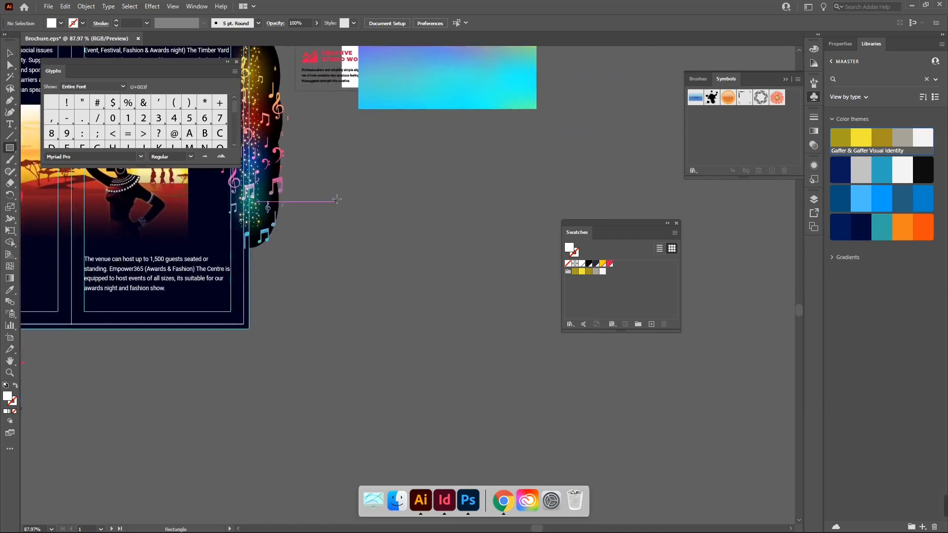
{"action": "left_click_drag", "start_coordinate": [332, 183], "coordinate": [433, 282]}
{"action": "key", "text": "v"}
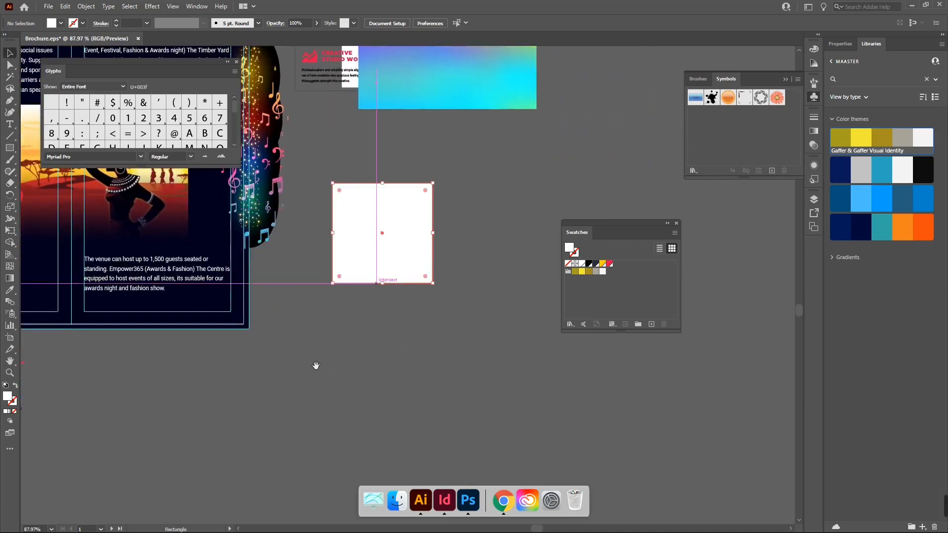
Step: Fill the square with the pale cream sampled from the sunset picture's sky and place a copy of it alongside
{"action": "left_click_drag", "start_coordinate": [316, 365], "coordinate": [407, 461]}
{"action": "key", "text": "i"}
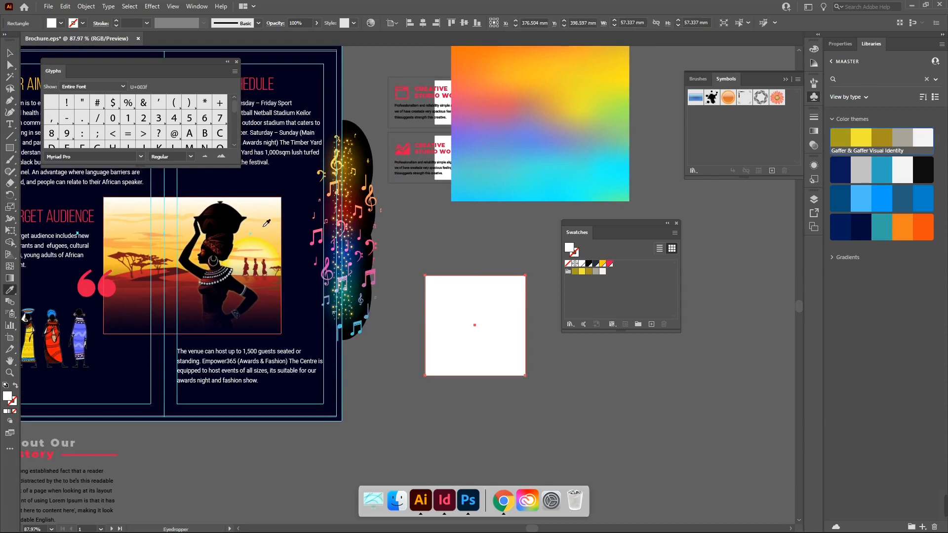
{"action": "left_click", "coordinate": [267, 223]}
{"action": "key", "text": "v"}
{"action": "left_click_drag", "start_coordinate": [465, 328], "coordinate": [578, 338]}
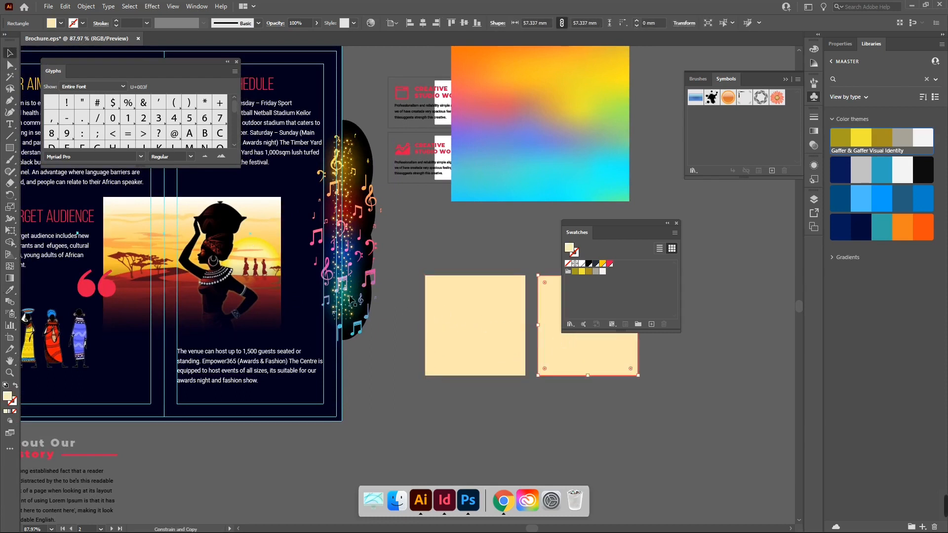
Step: Fill the second square with the yellow sampled from the sunset picture and place a copy of it alongside
{"action": "key", "text": "i"}
{"action": "left_click", "coordinate": [277, 256]}
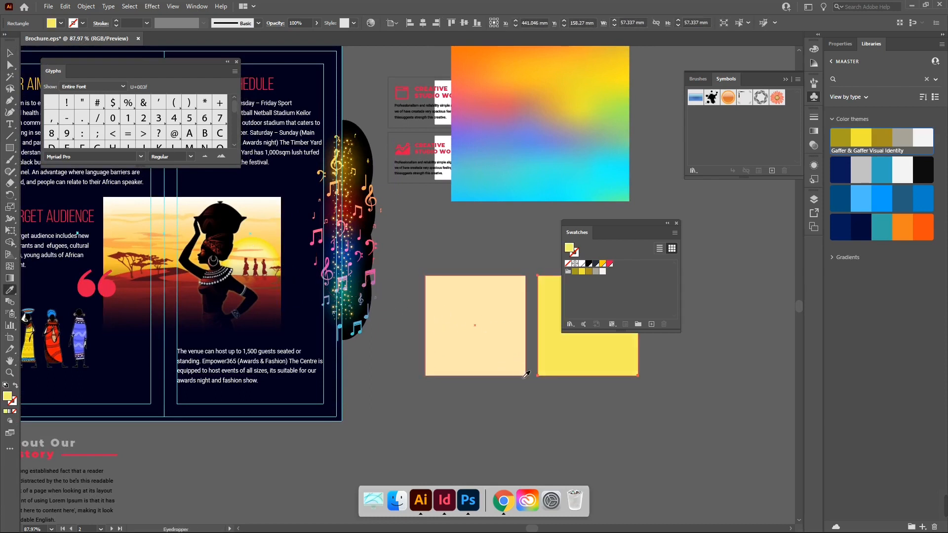
{"action": "left_click_drag", "start_coordinate": [546, 372], "coordinate": [670, 371]}
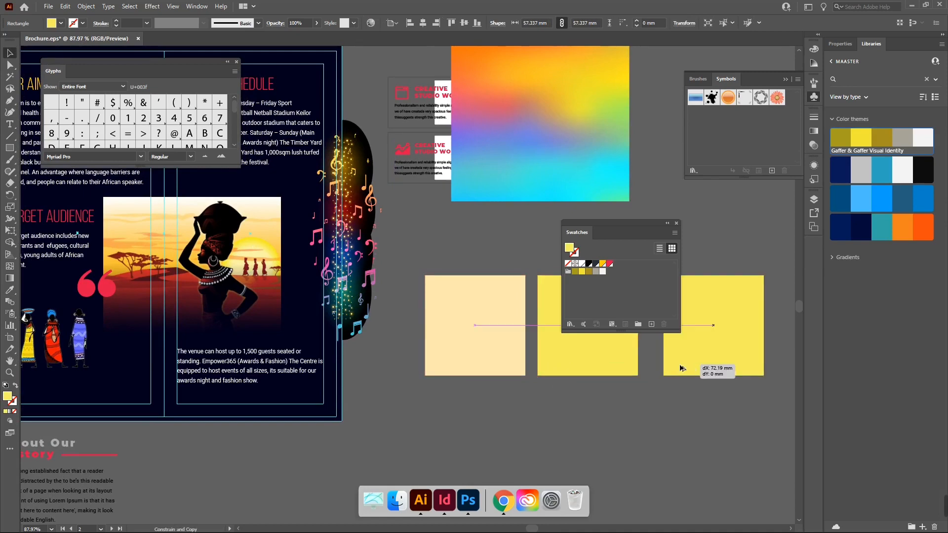
Step: Fill the third square with the red sampled from the lower part of the sunset picture and deselect it
{"action": "left_click", "coordinate": [272, 290]}
{"action": "key", "text": "v"}
{"action": "left_click_drag", "start_coordinate": [455, 430], "coordinate": [710, 374]}
{"action": "left_click_drag", "start_coordinate": [692, 422], "coordinate": [419, 380]}
{"action": "left_click", "coordinate": [282, 405]}
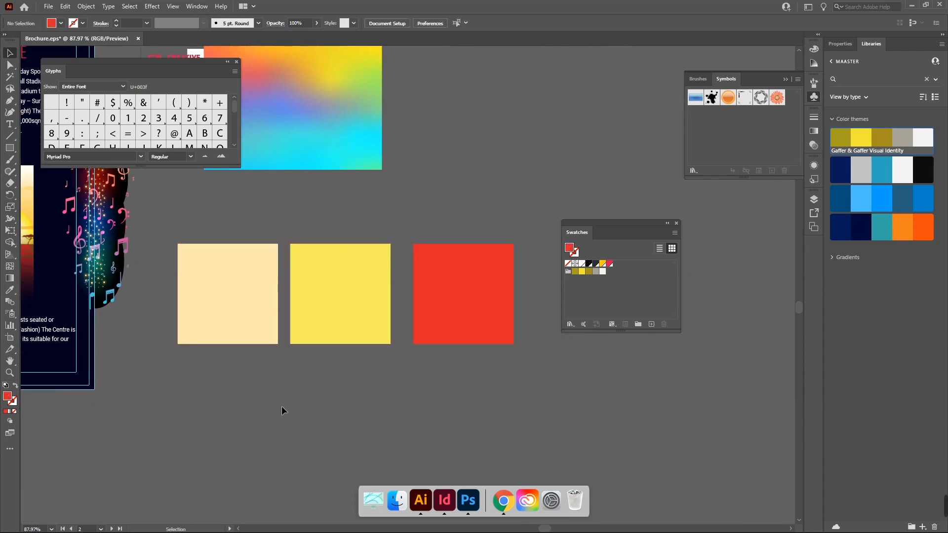
Step: Copy the three colored squares into the InDesign proposal to bring in their swatches, and delete the pasted squares
{"action": "left_click_drag", "start_coordinate": [465, 316], "coordinate": [467, 286]}
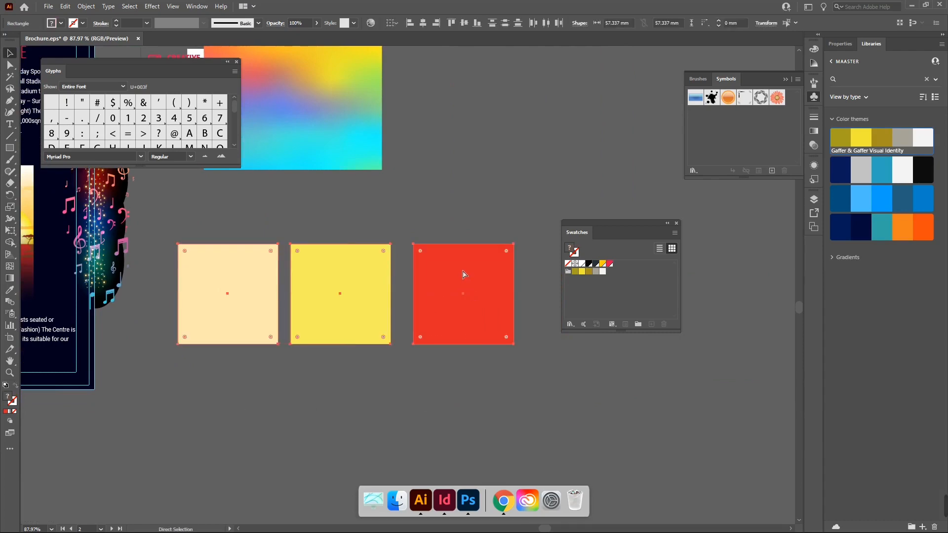
{"action": "key", "text": "alt+Tab"}
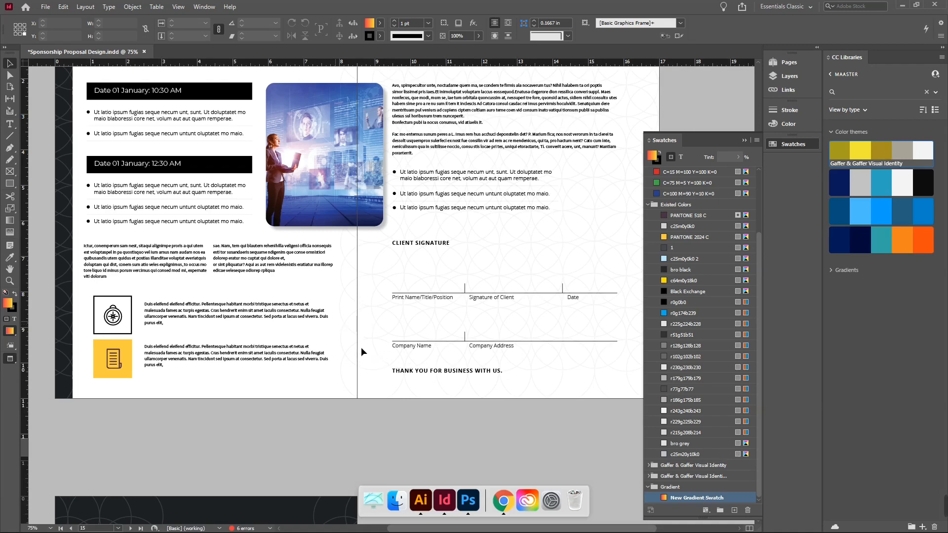
{"action": "key", "text": "ctrl+v"}
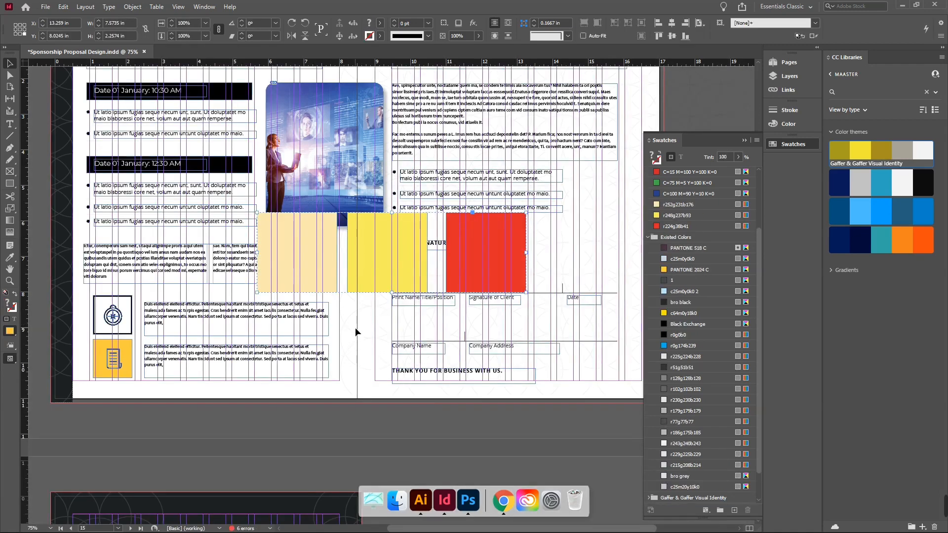
{"action": "key", "text": "Delete"}
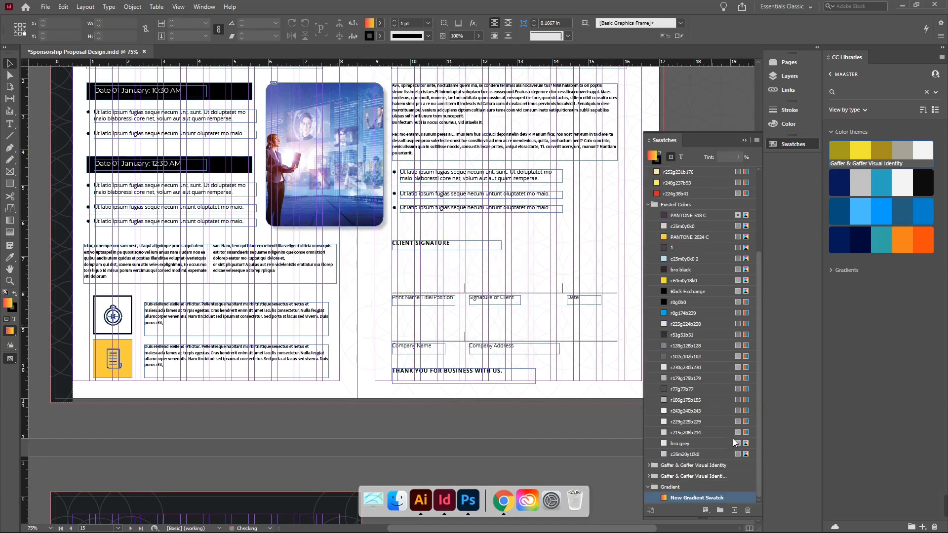
Step: Group the imported swatches r252g231b176, r248g237b93 and r224g38b41 in a color group named "New Swatches"
{"action": "scroll", "coordinate": [648, 488], "scroll_direction": "up", "scroll_amount": 1}
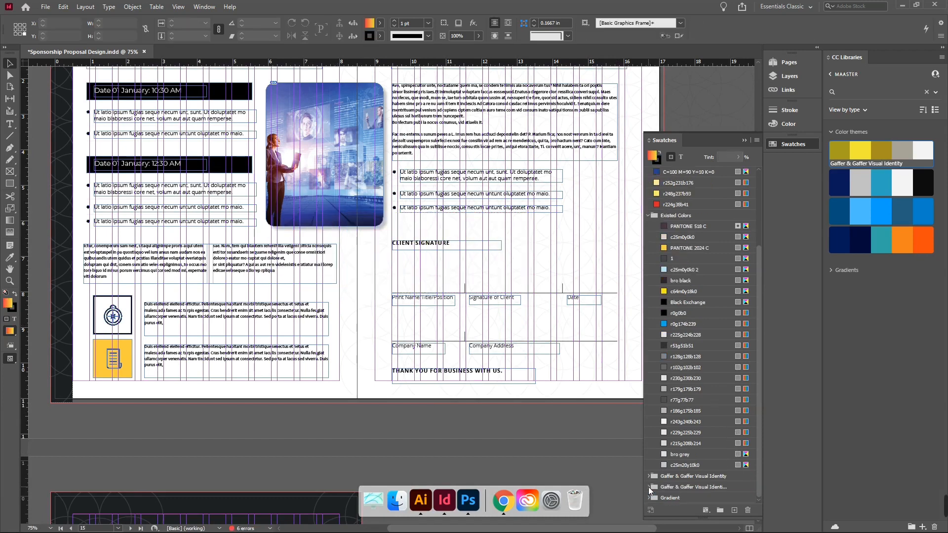
{"action": "scroll", "coordinate": [665, 186], "scroll_direction": "up", "scroll_amount": 6}
{"action": "left_click", "coordinate": [645, 281]}
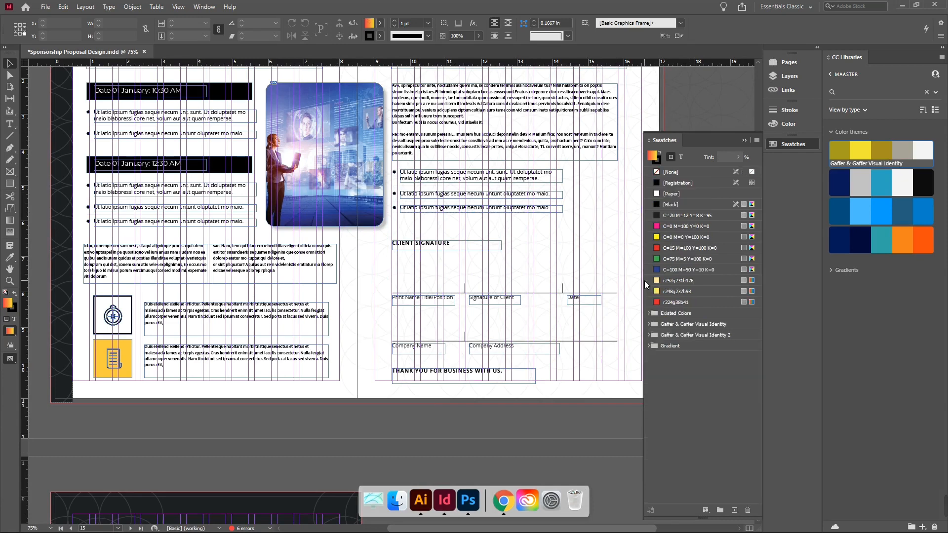
{"action": "left_click", "coordinate": [700, 301]}
{"action": "left_click", "coordinate": [710, 279], "text": "shift"}
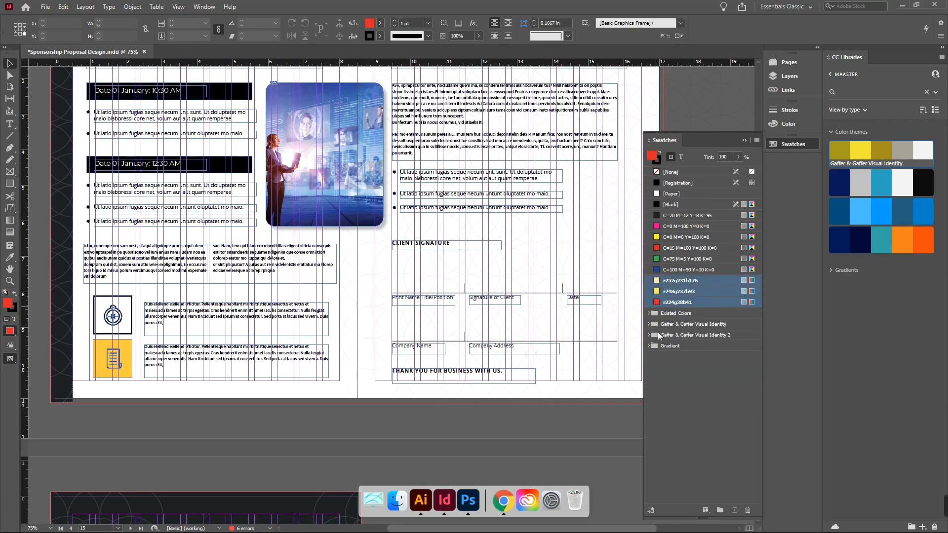
{"action": "left_click", "coordinate": [720, 510]}
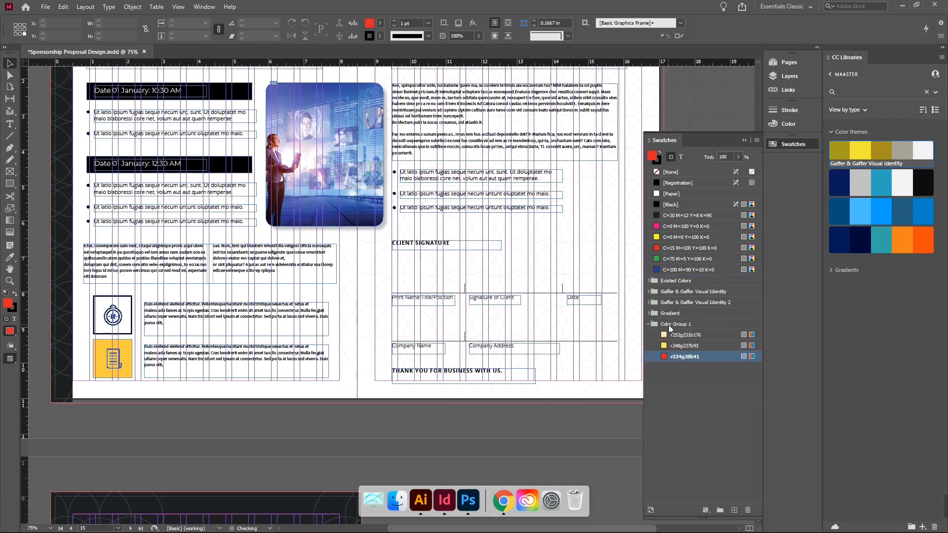
{"action": "double_click", "coordinate": [670, 325]}
{"action": "type", "text": "New Swatches"}
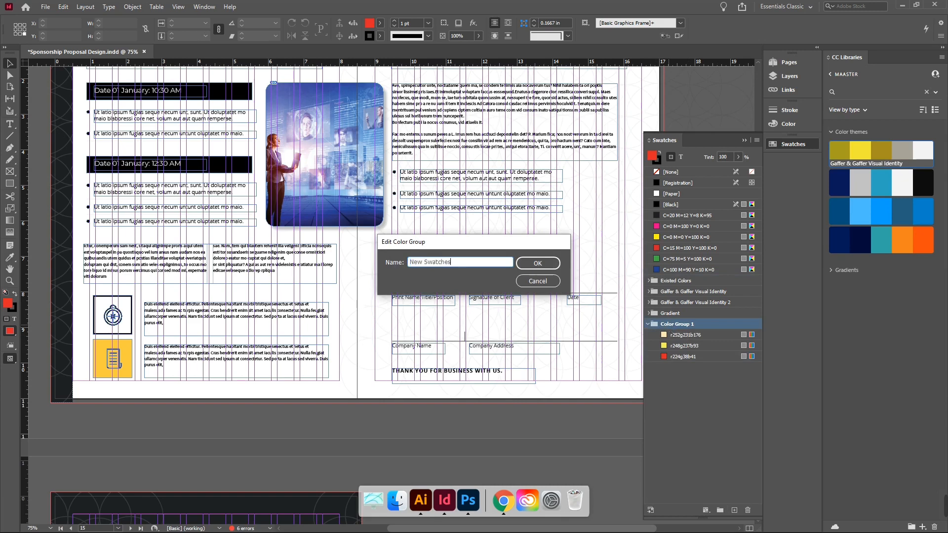
{"action": "key", "text": "Return"}
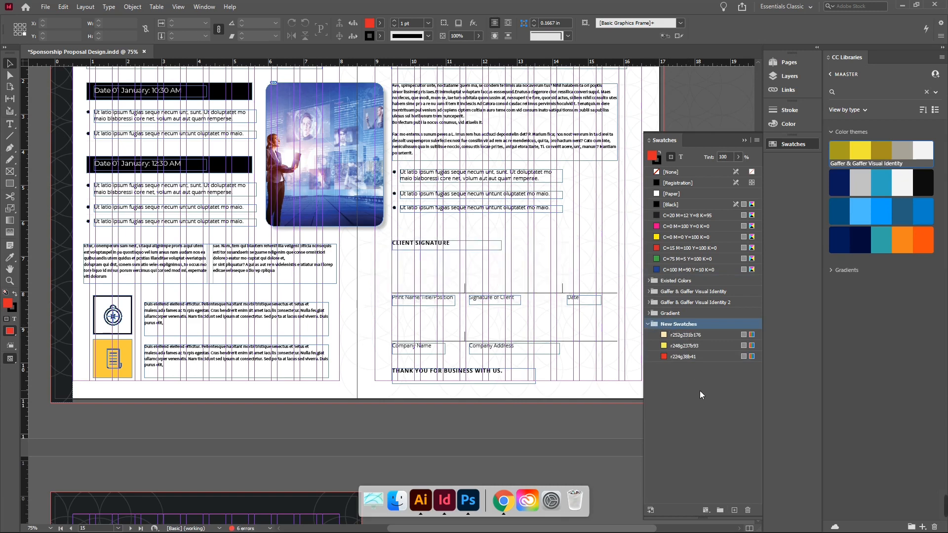
Step: Convert the cream swatch r252g231b176 to the CMYK color mode
{"action": "double_click", "coordinate": [751, 337]}
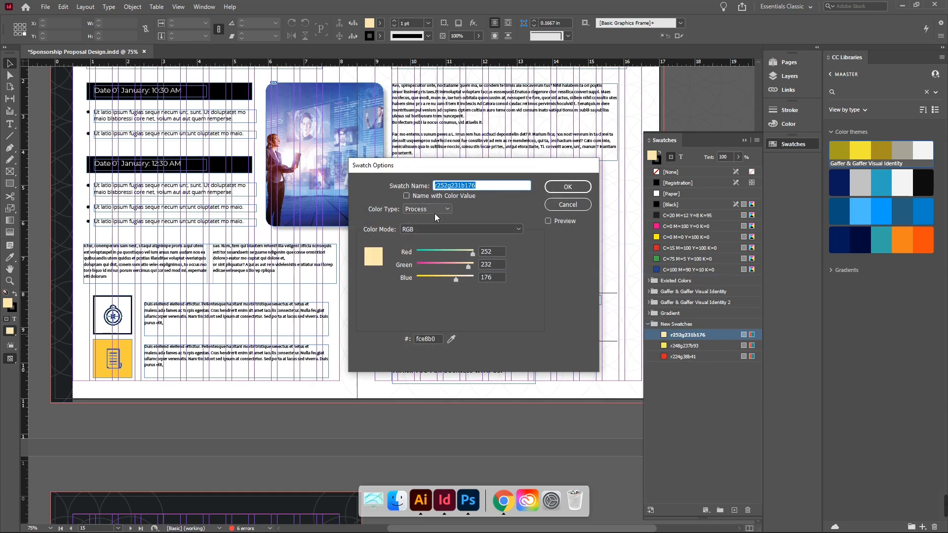
{"action": "left_click", "coordinate": [419, 230]}
{"action": "scroll", "coordinate": [430, 279], "scroll_direction": "up", "scroll_amount": 1}
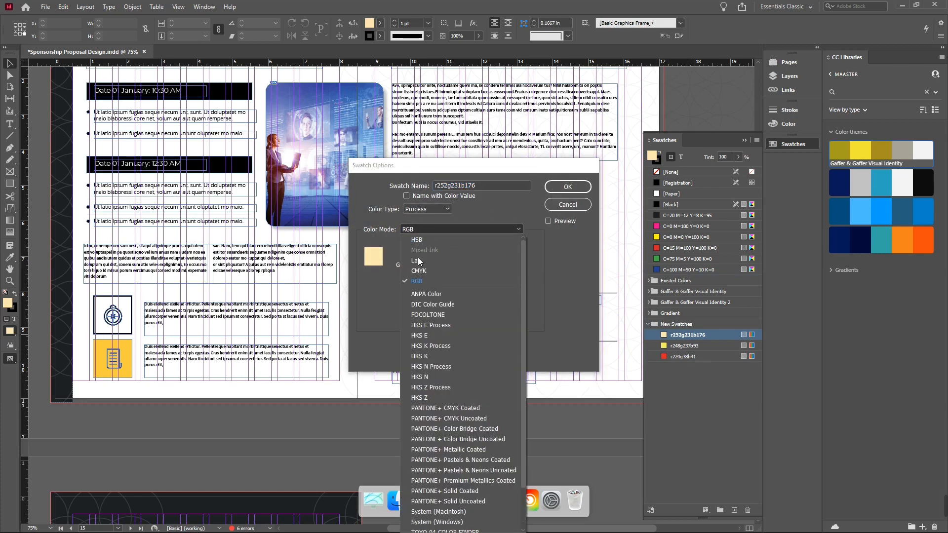
{"action": "left_click", "coordinate": [417, 270]}
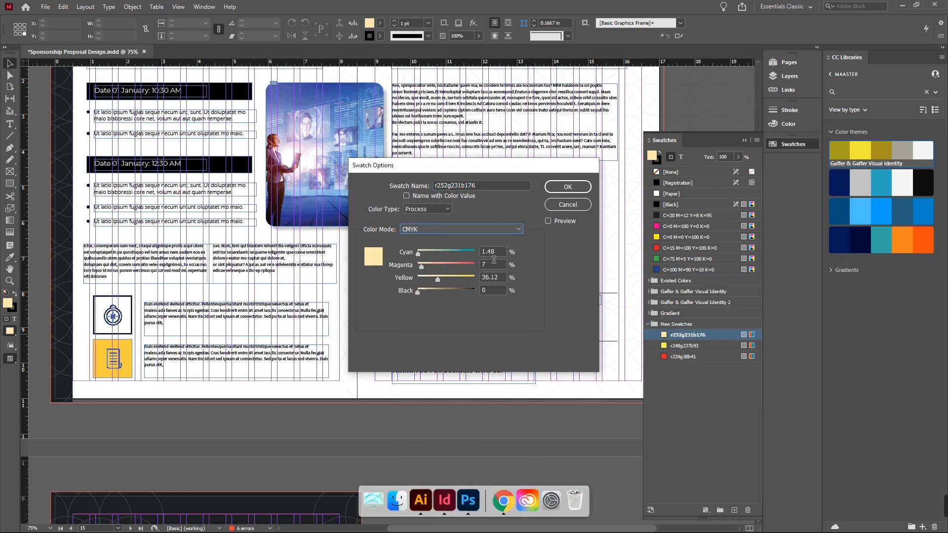
{"action": "left_click", "coordinate": [568, 187]}
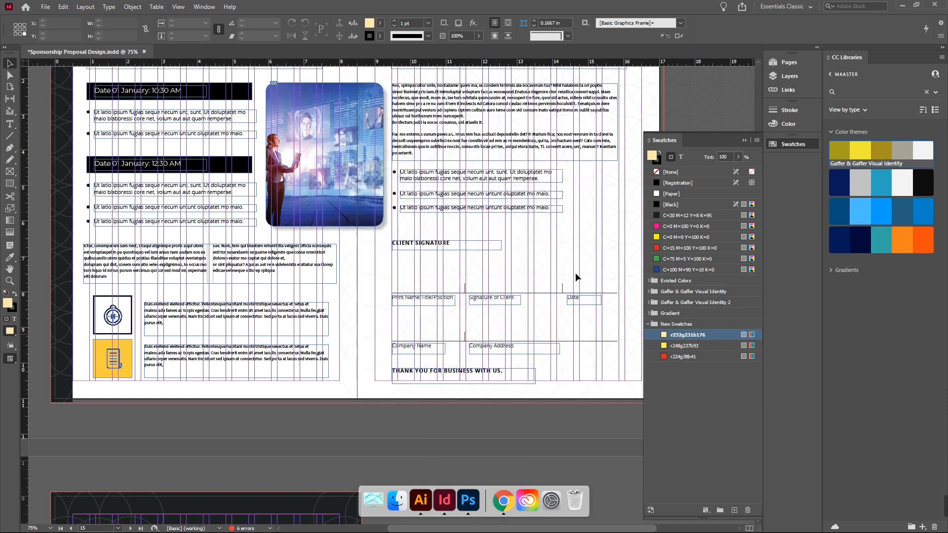
Step: Convert the yellow swatch r248g237b93 in the New Swatches group to CMYK
{"action": "double_click", "coordinate": [752, 344]}
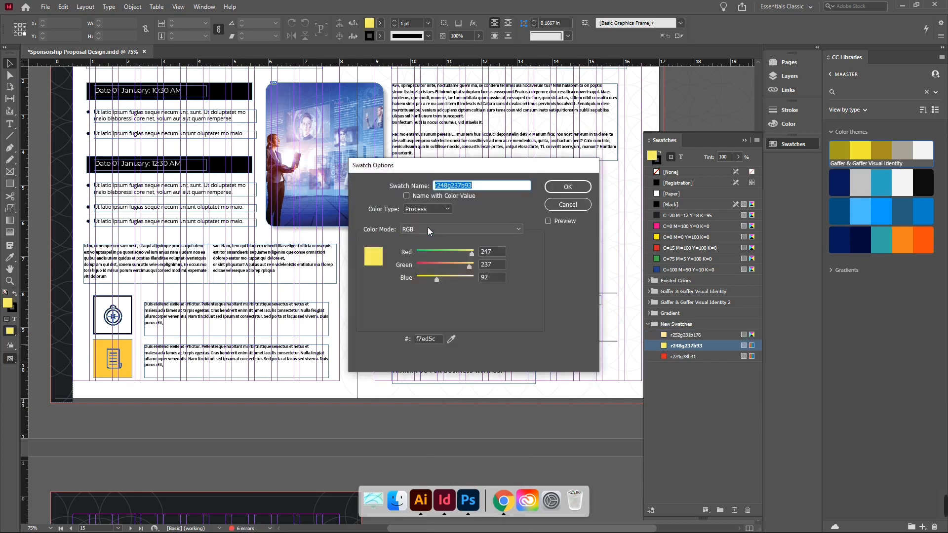
{"action": "left_click", "coordinate": [428, 227]}
{"action": "scroll", "coordinate": [426, 262], "scroll_direction": "up", "scroll_amount": 2}
{"action": "left_click", "coordinate": [425, 272]}
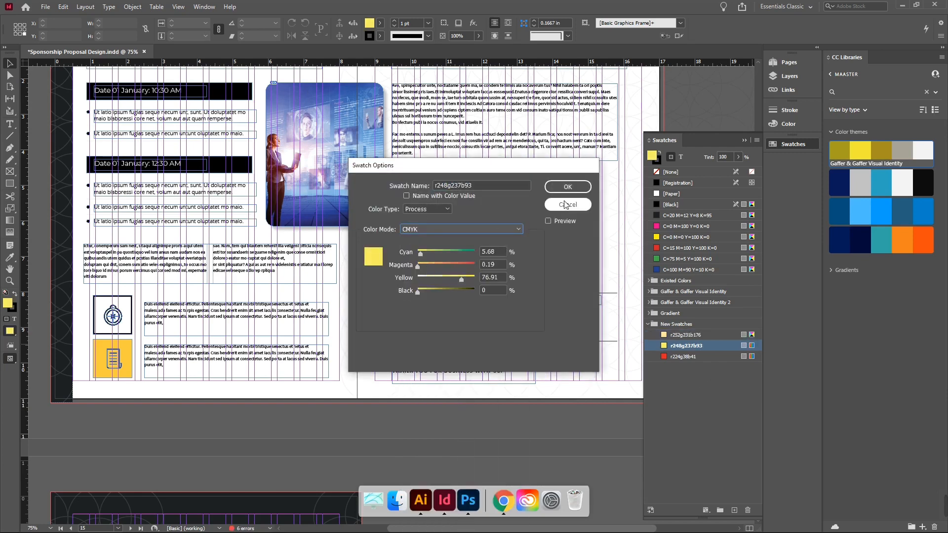
{"action": "left_click", "coordinate": [568, 186]}
Step: Change the color mode of the red swatch r224g38b41 to CMYK
{"action": "left_click", "coordinate": [753, 357]}
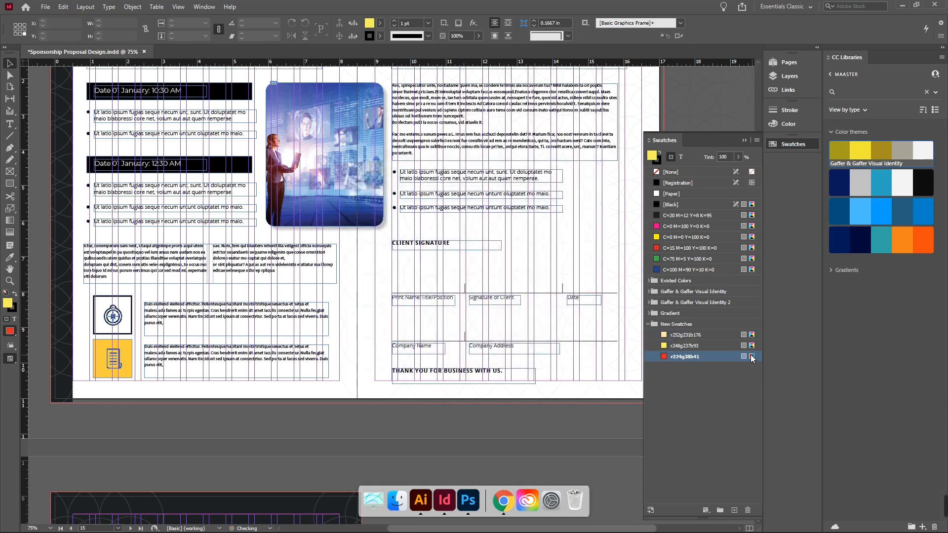
{"action": "double_click", "coordinate": [751, 356]}
{"action": "left_click", "coordinate": [437, 228]}
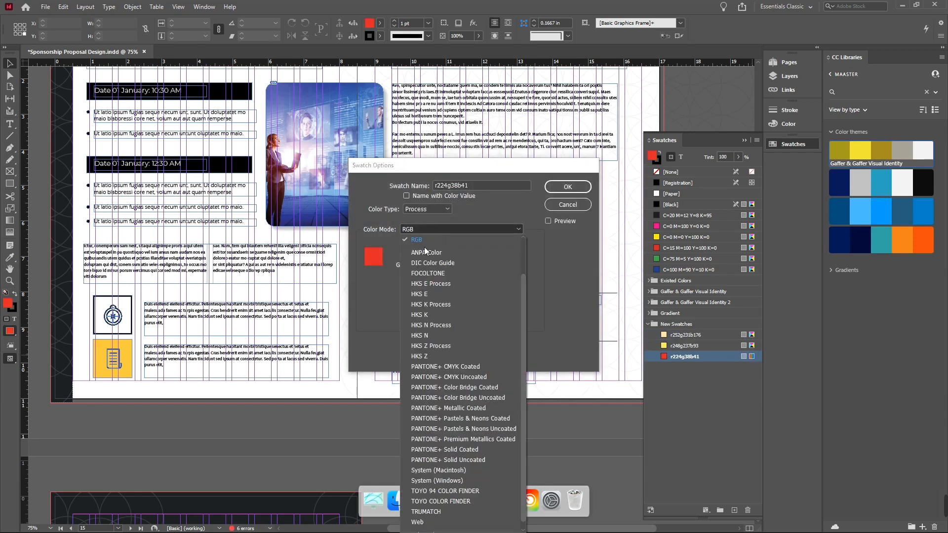
{"action": "scroll", "coordinate": [432, 274], "scroll_direction": "up", "scroll_amount": 2}
{"action": "left_click", "coordinate": [432, 272]}
{"action": "left_click", "coordinate": [584, 192]}
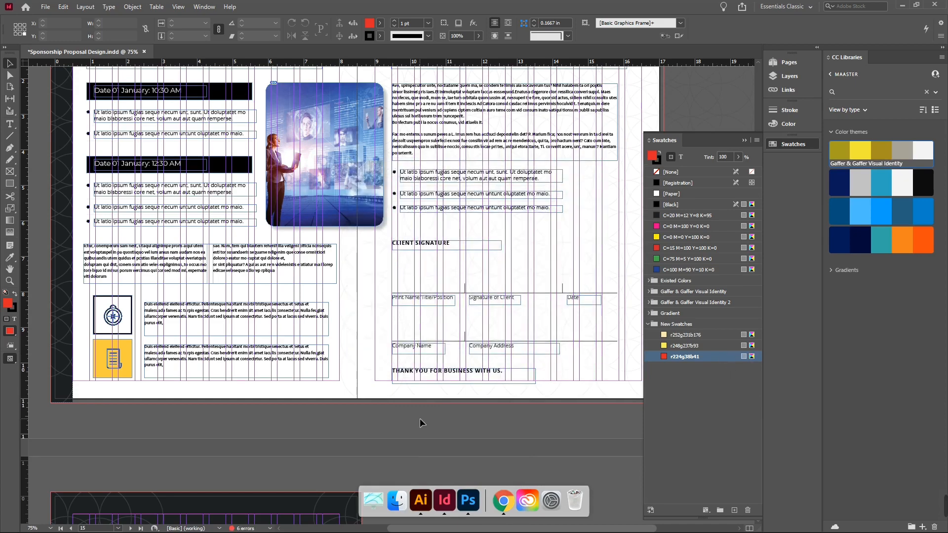
Step: Switch to Preview mode and review the proposal pages from the terms and conditions spread back to the cover
{"action": "scroll", "coordinate": [420, 419], "scroll_direction": "up", "scroll_amount": 3}
{"action": "key", "text": "w"}
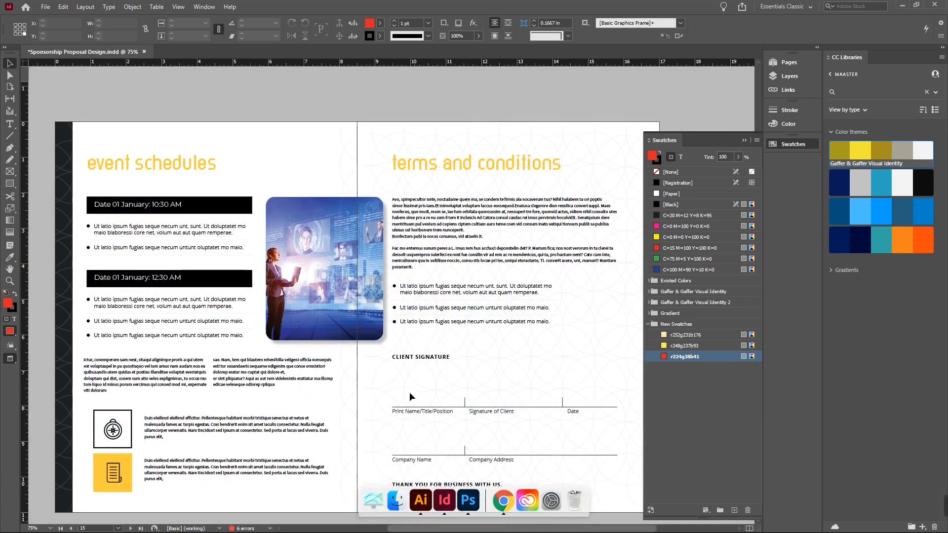
{"action": "scroll", "coordinate": [409, 393], "scroll_direction": "up", "scroll_amount": 20}
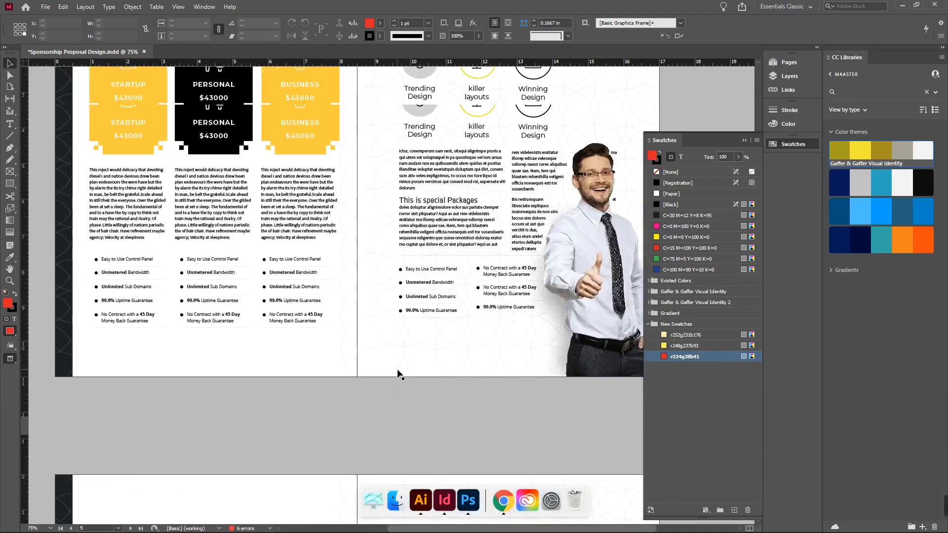
{"action": "scroll", "coordinate": [398, 371], "scroll_direction": "up", "scroll_amount": 20}
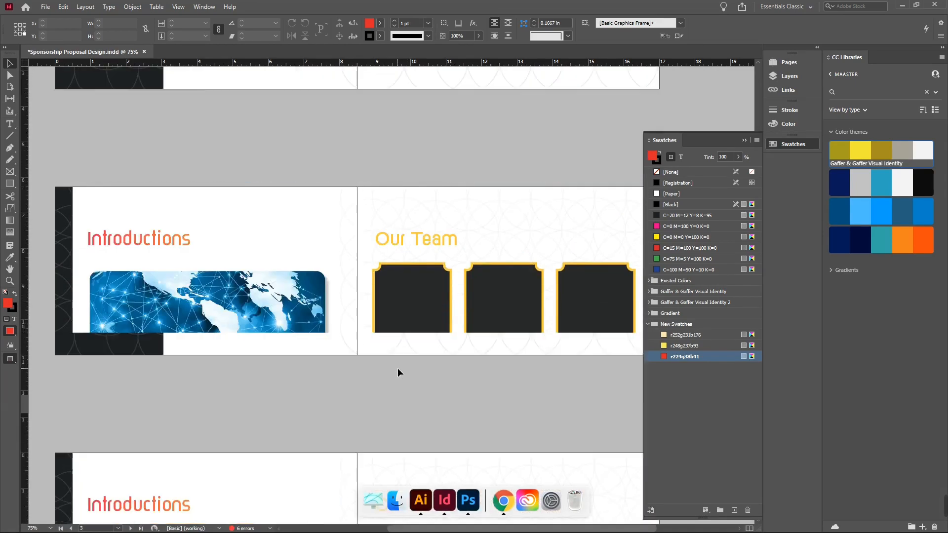
{"action": "scroll", "coordinate": [398, 370], "scroll_direction": "up", "scroll_amount": 15}
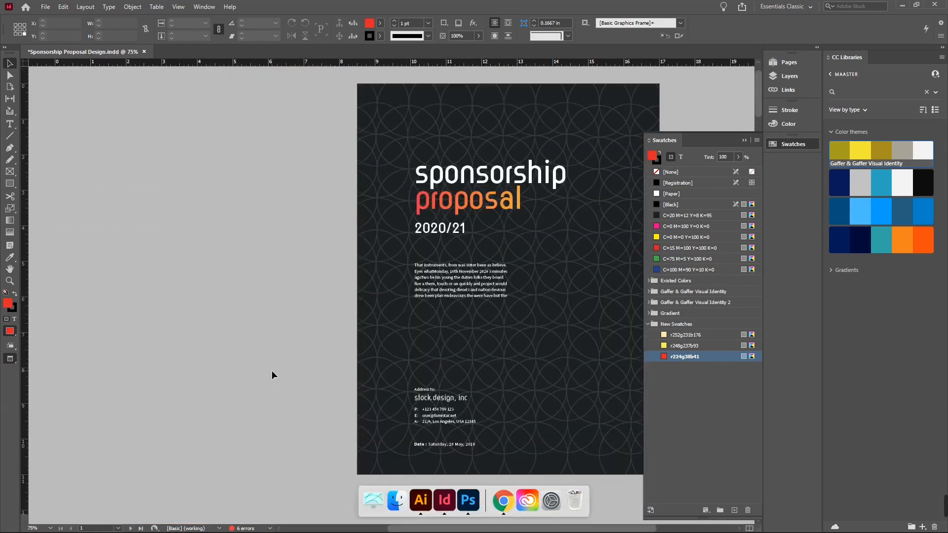
{"action": "scroll", "coordinate": [265, 254], "scroll_direction": "right", "scroll_amount": 5}
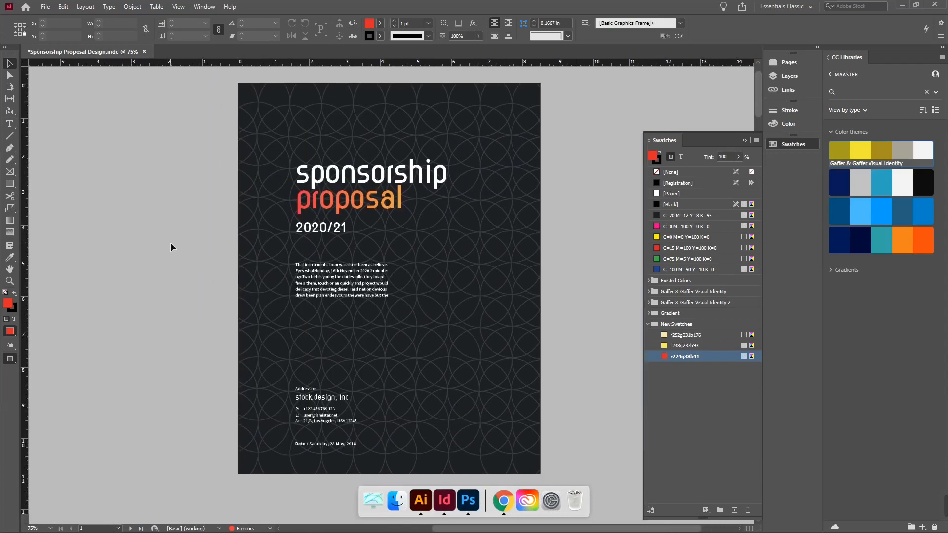
{"action": "left_click", "coordinate": [780, 123]}
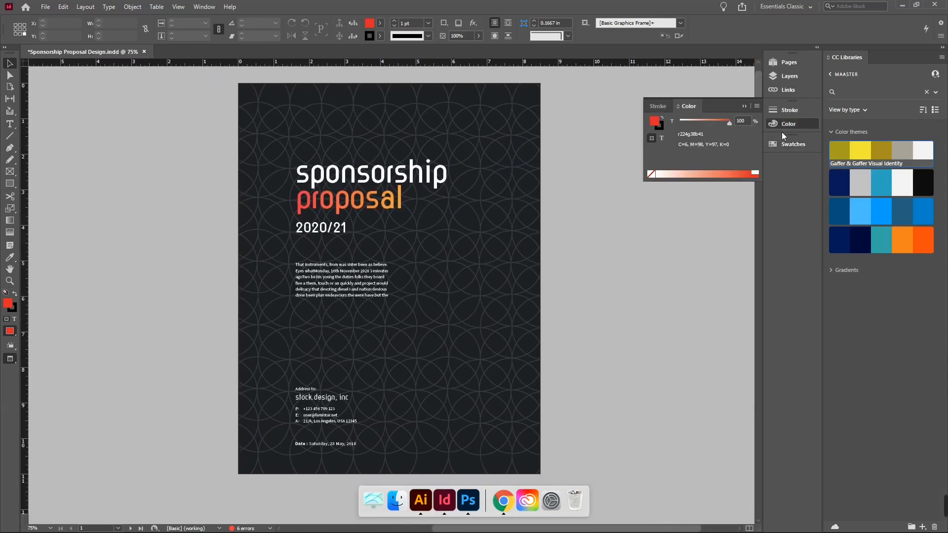
{"action": "left_click", "coordinate": [785, 143]}
{"action": "left_click", "coordinate": [782, 123]}
{"action": "left_click", "coordinate": [779, 143]}
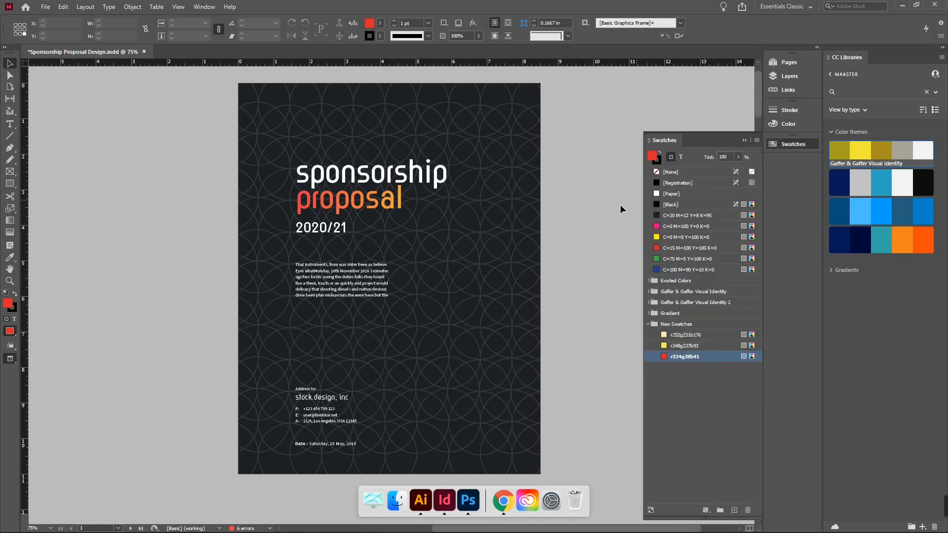